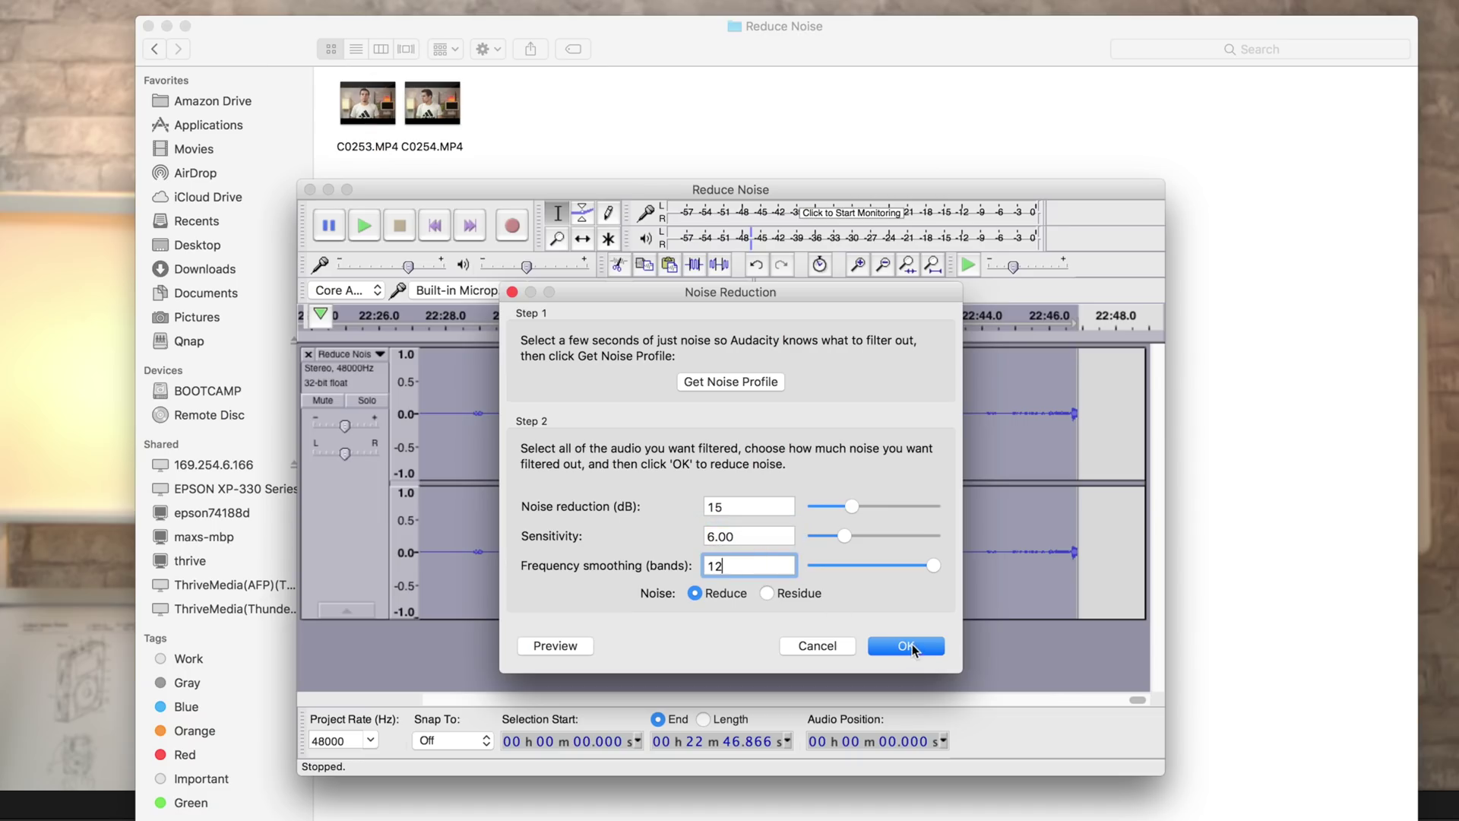
Confirm Noise Reduction at 15 dB, sensitivity 6.00 and 12 smoothing bands on the whole track.
{"action": "left_click", "coordinate": [912, 645]}
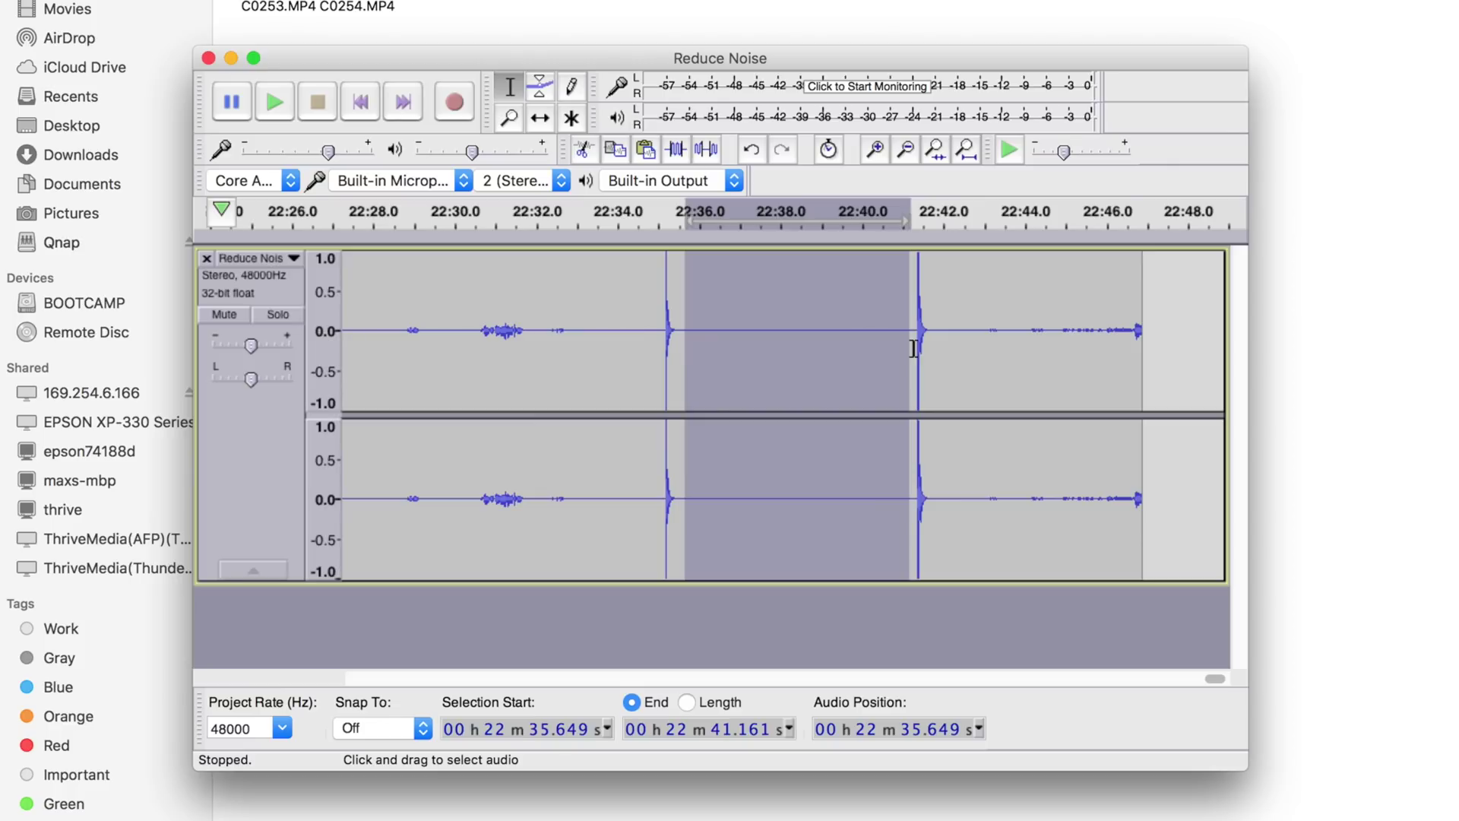
{"action": "key", "text": "space"}
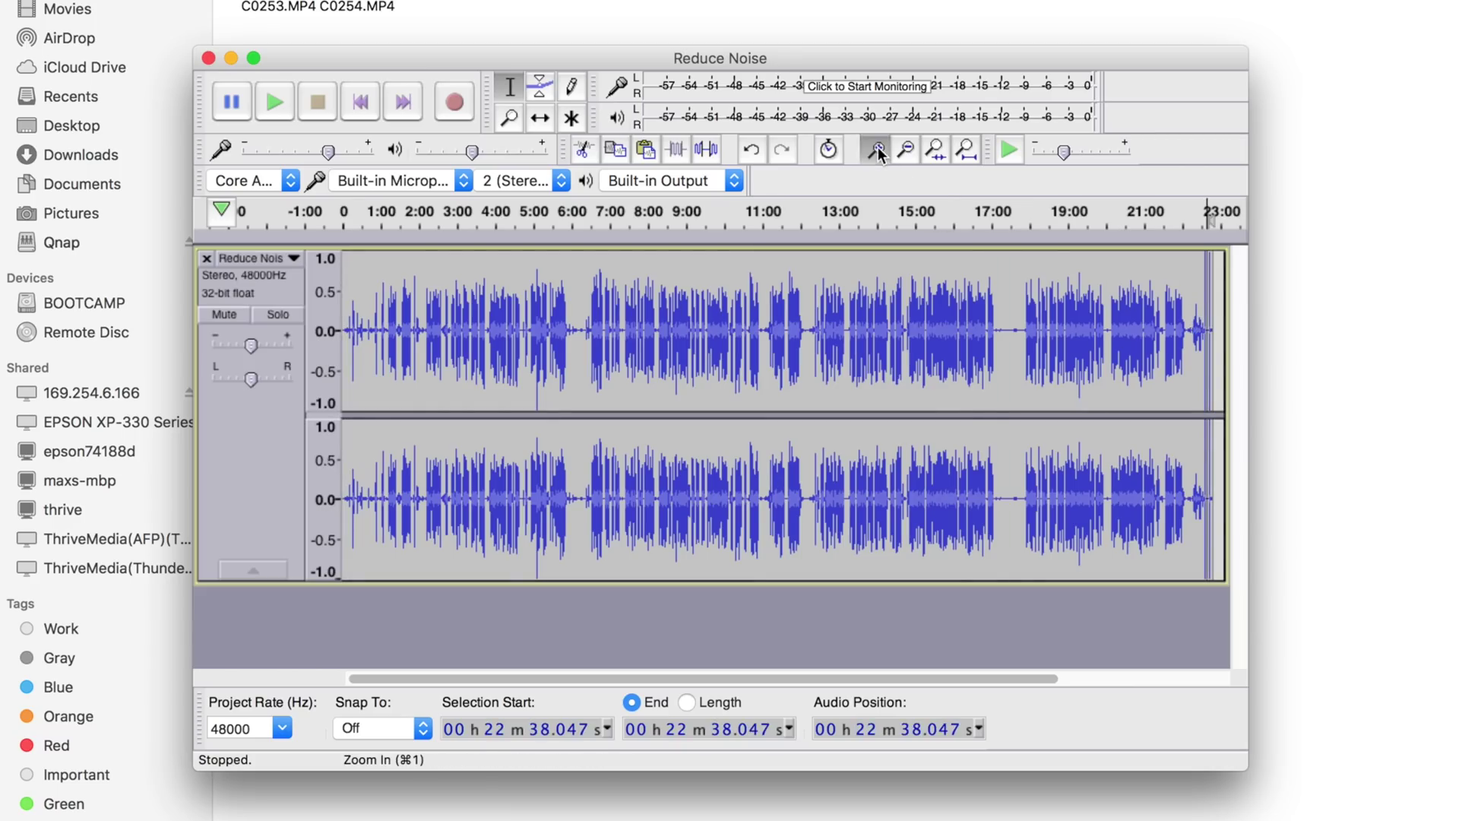
{"action": "left_click", "coordinate": [876, 149]}
{"action": "left_click", "coordinate": [877, 150]}
{"action": "left_click", "coordinate": [876, 150]}
{"action": "left_click", "coordinate": [877, 150]}
{"action": "left_click", "coordinate": [876, 150]}
{"action": "left_click", "coordinate": [877, 149]}
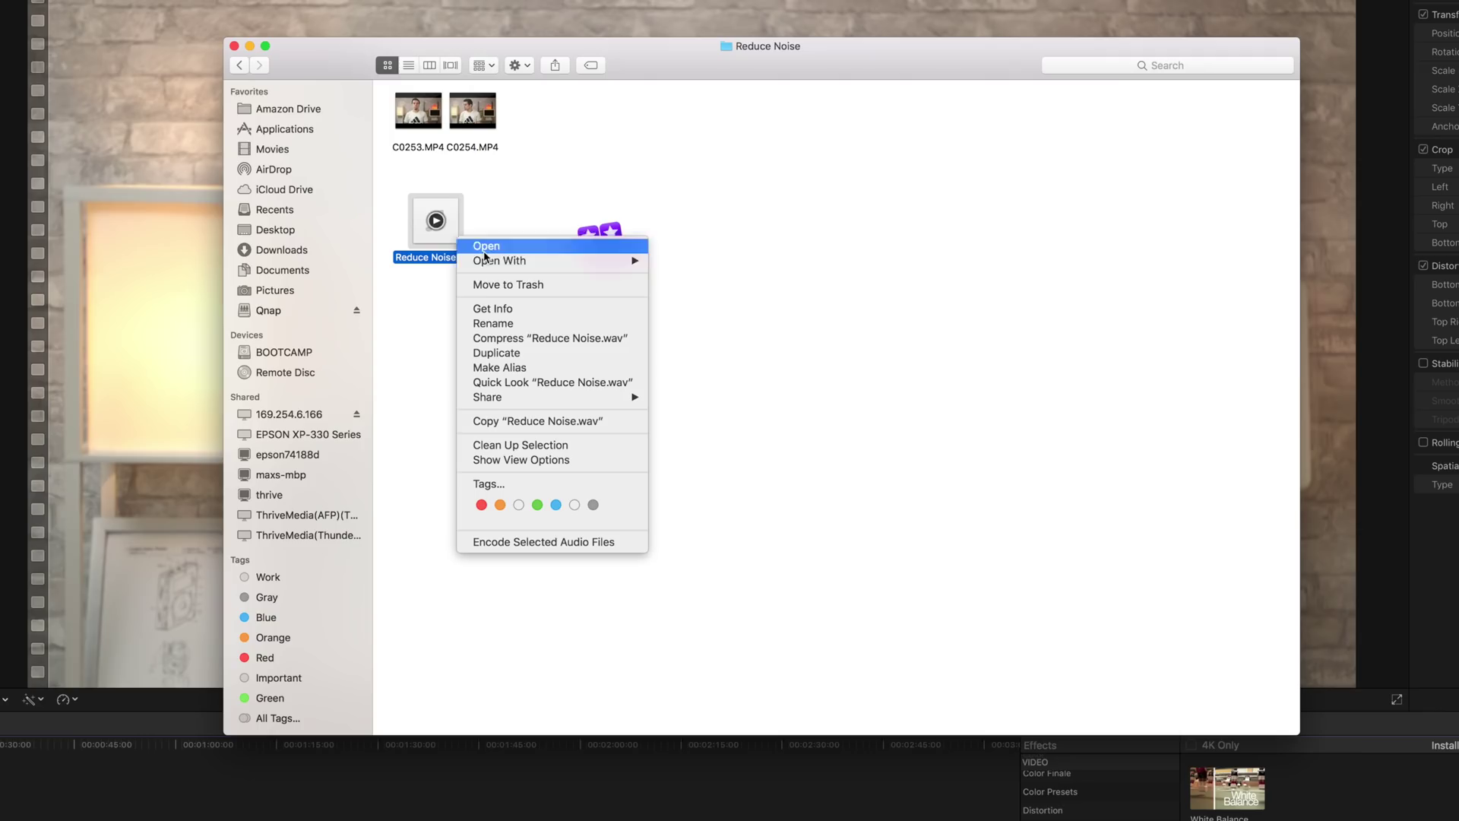
Open the Master File export settings and show the Format list set to Audio Only.
{"action": "mouse_move", "coordinate": [638, 261]}
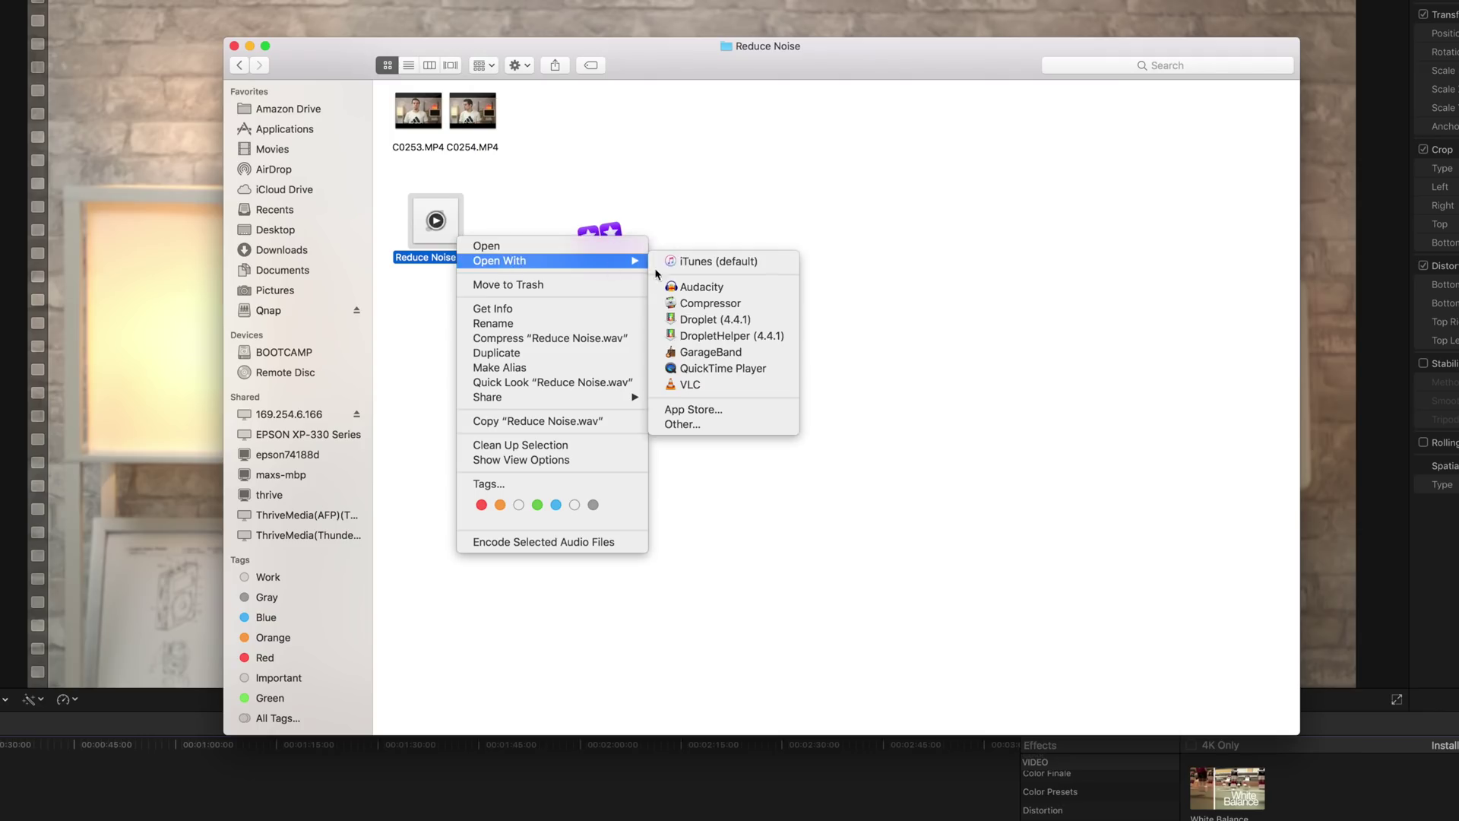
{"action": "left_click", "coordinate": [712, 292]}
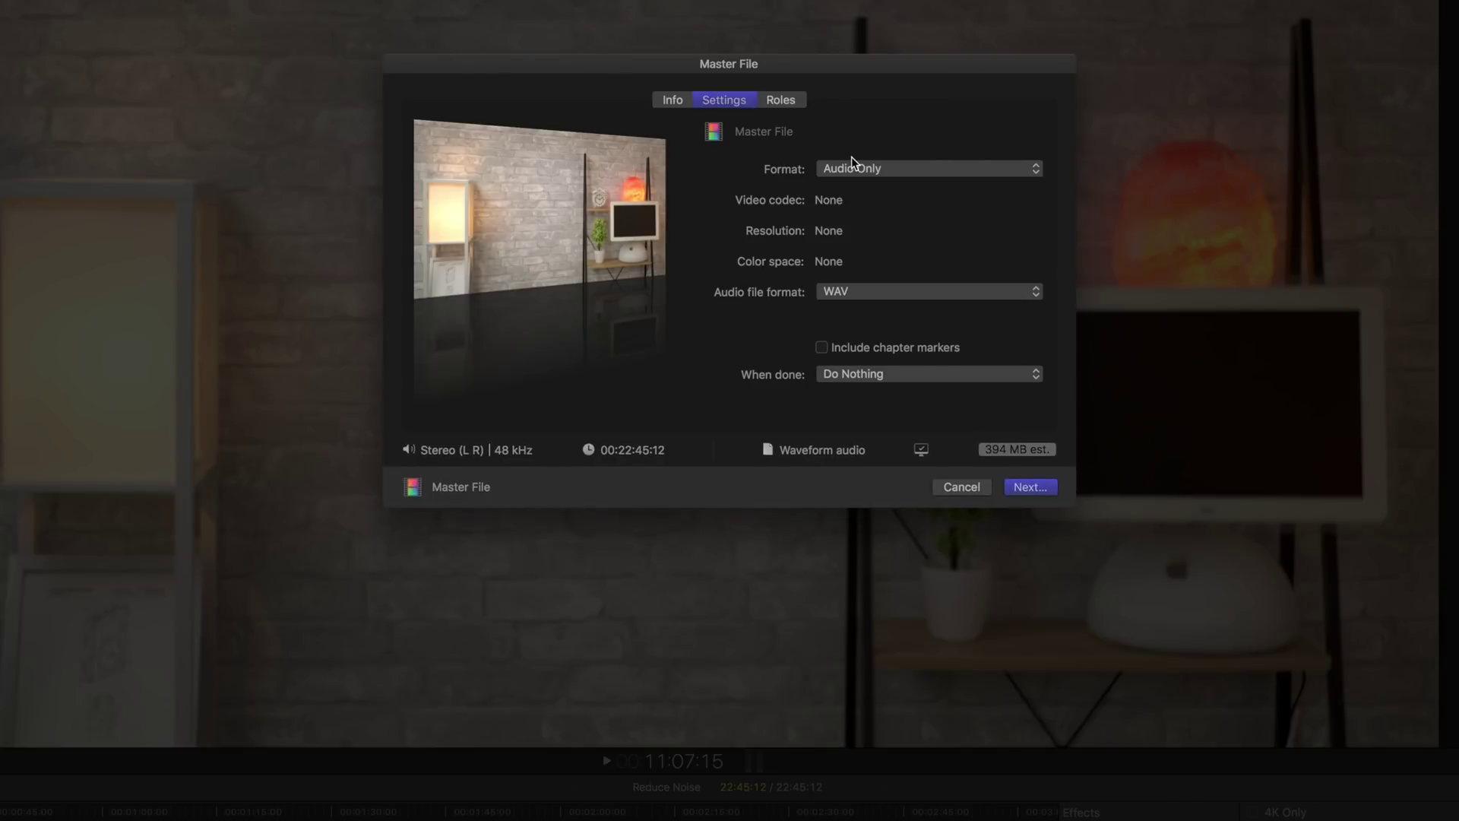
{"action": "left_click", "coordinate": [851, 159]}
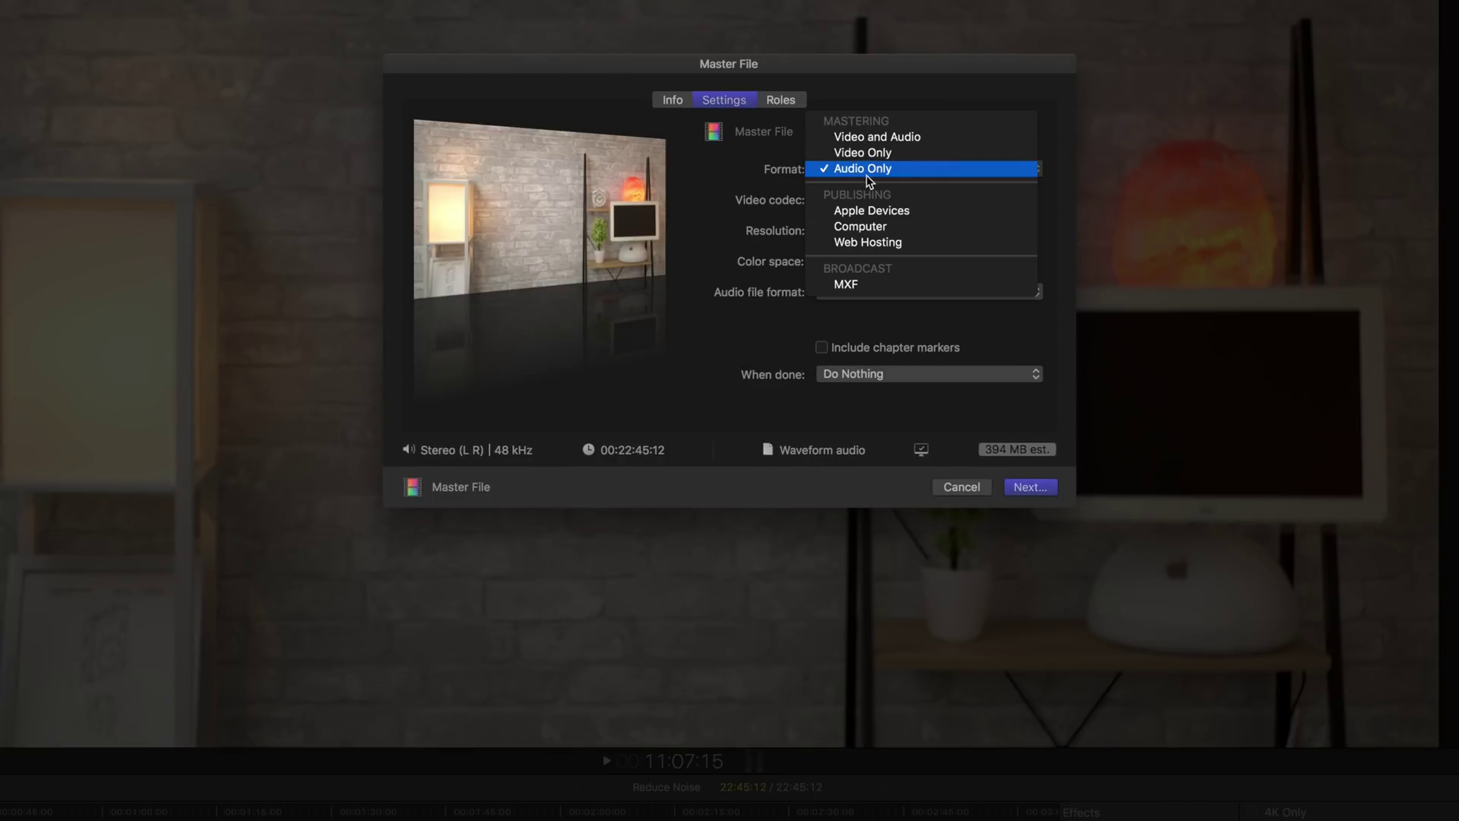
Keep the export at Audio Only, then place clip C0253 at the start of the timeline.
{"action": "left_click", "coordinate": [864, 169]}
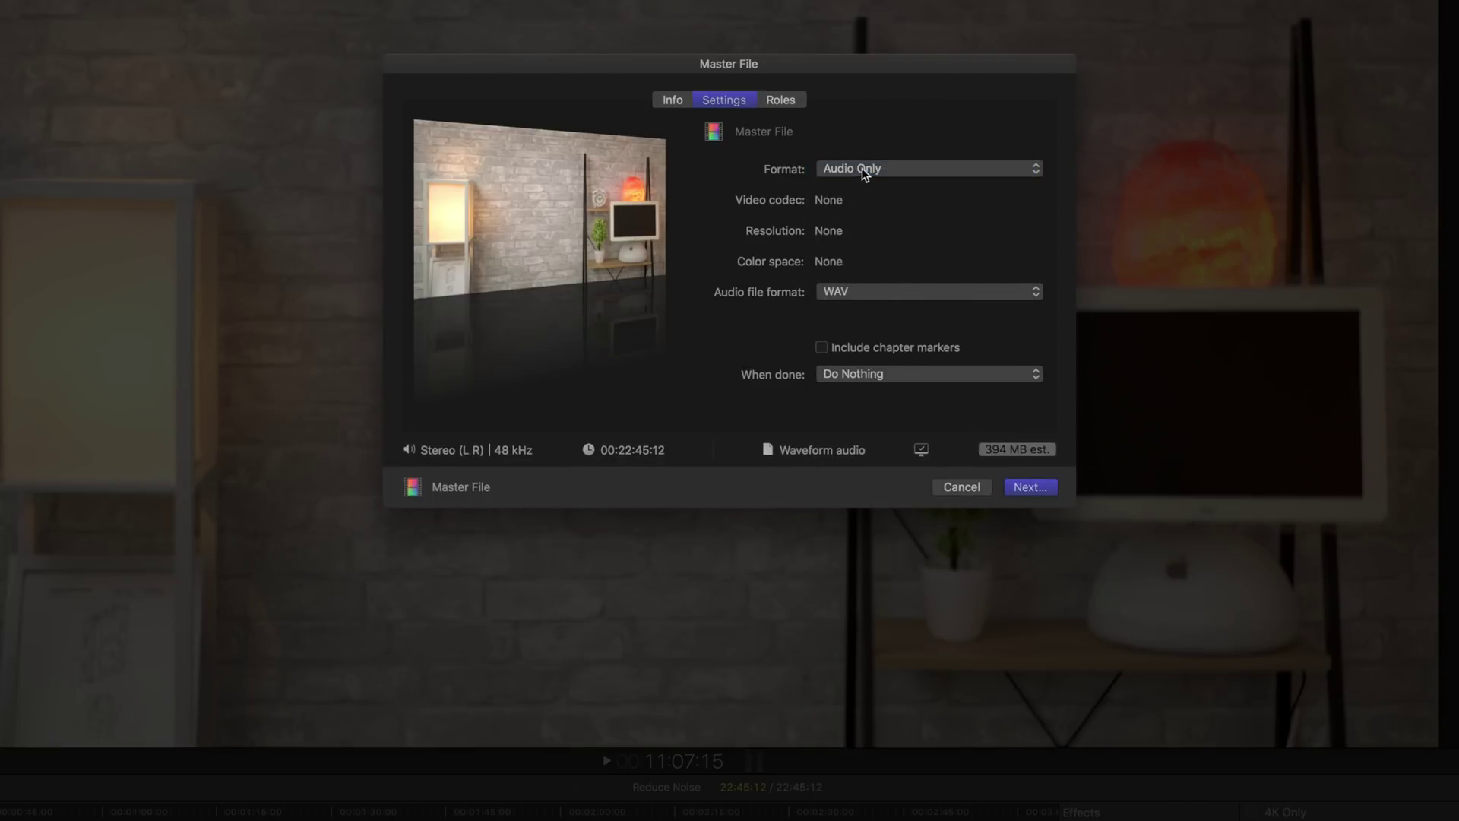
{"action": "left_click", "coordinate": [1031, 487]}
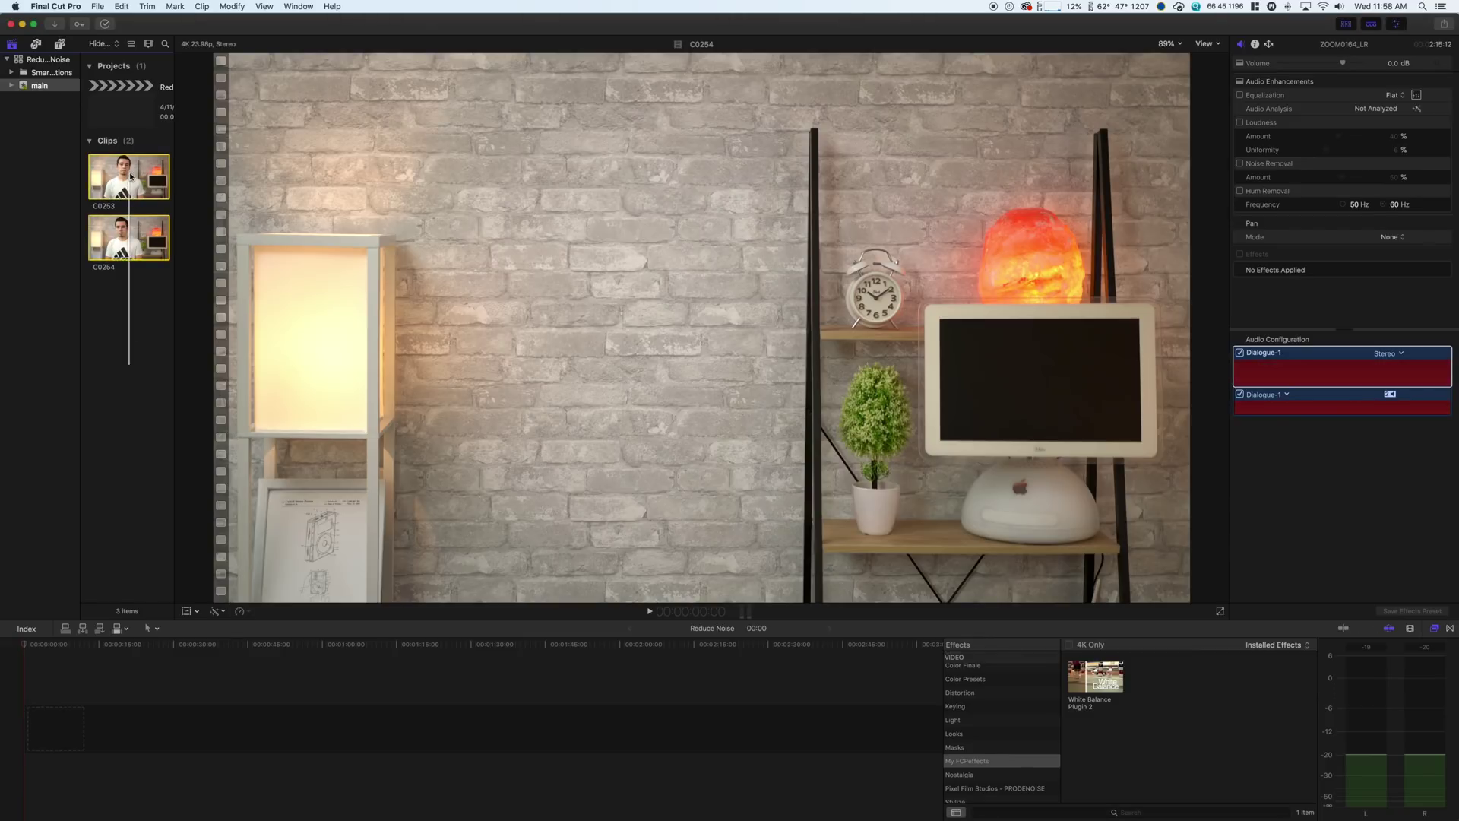
{"action": "left_click_drag", "start_coordinate": [130, 177], "coordinate": [114, 698]}
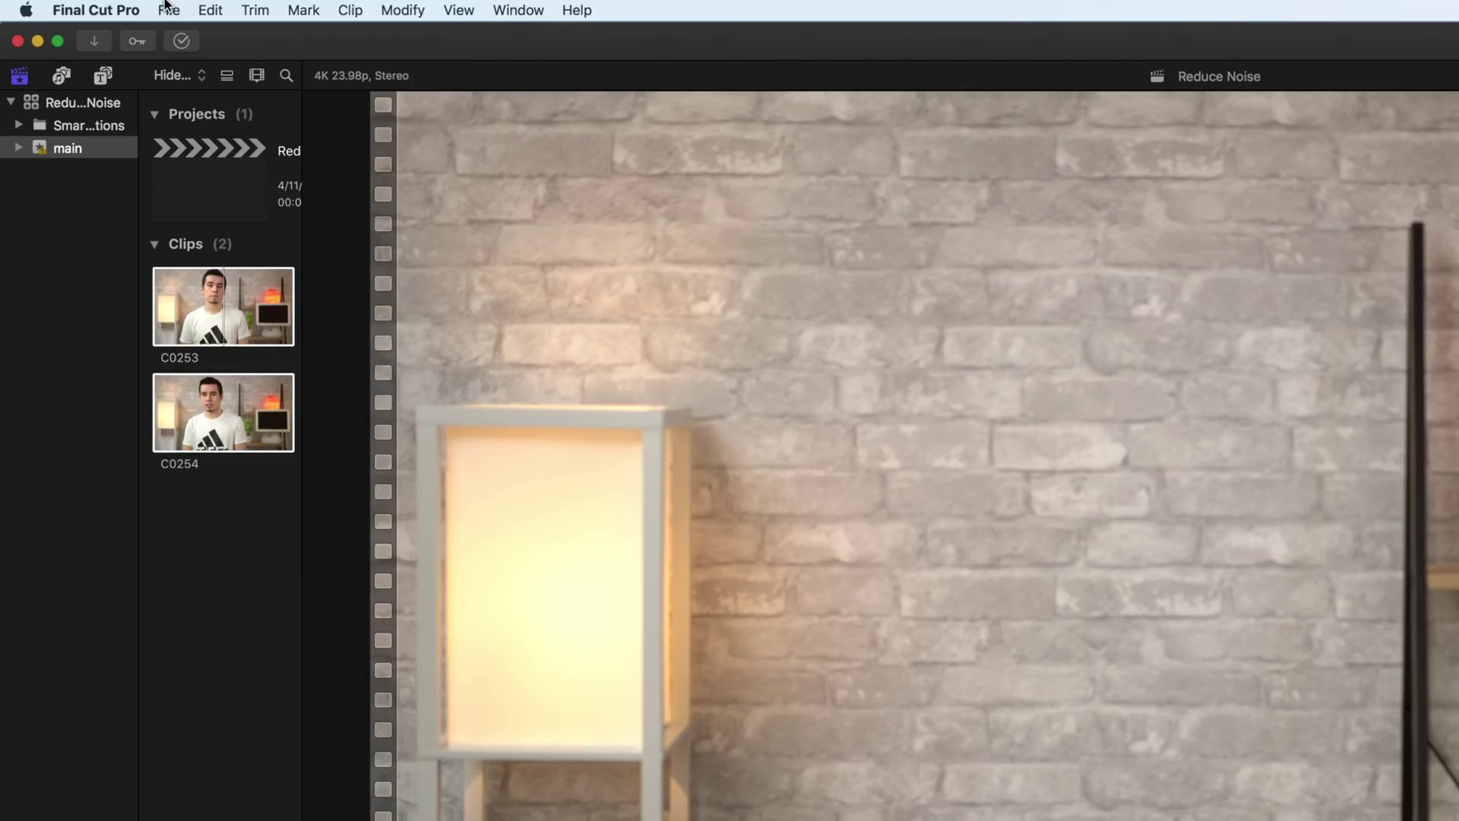
Export the project's audio only as a Master File WAV named Reduce Noise.
{"action": "left_click", "coordinate": [167, 7]}
{"action": "mouse_move", "coordinate": [220, 235]}
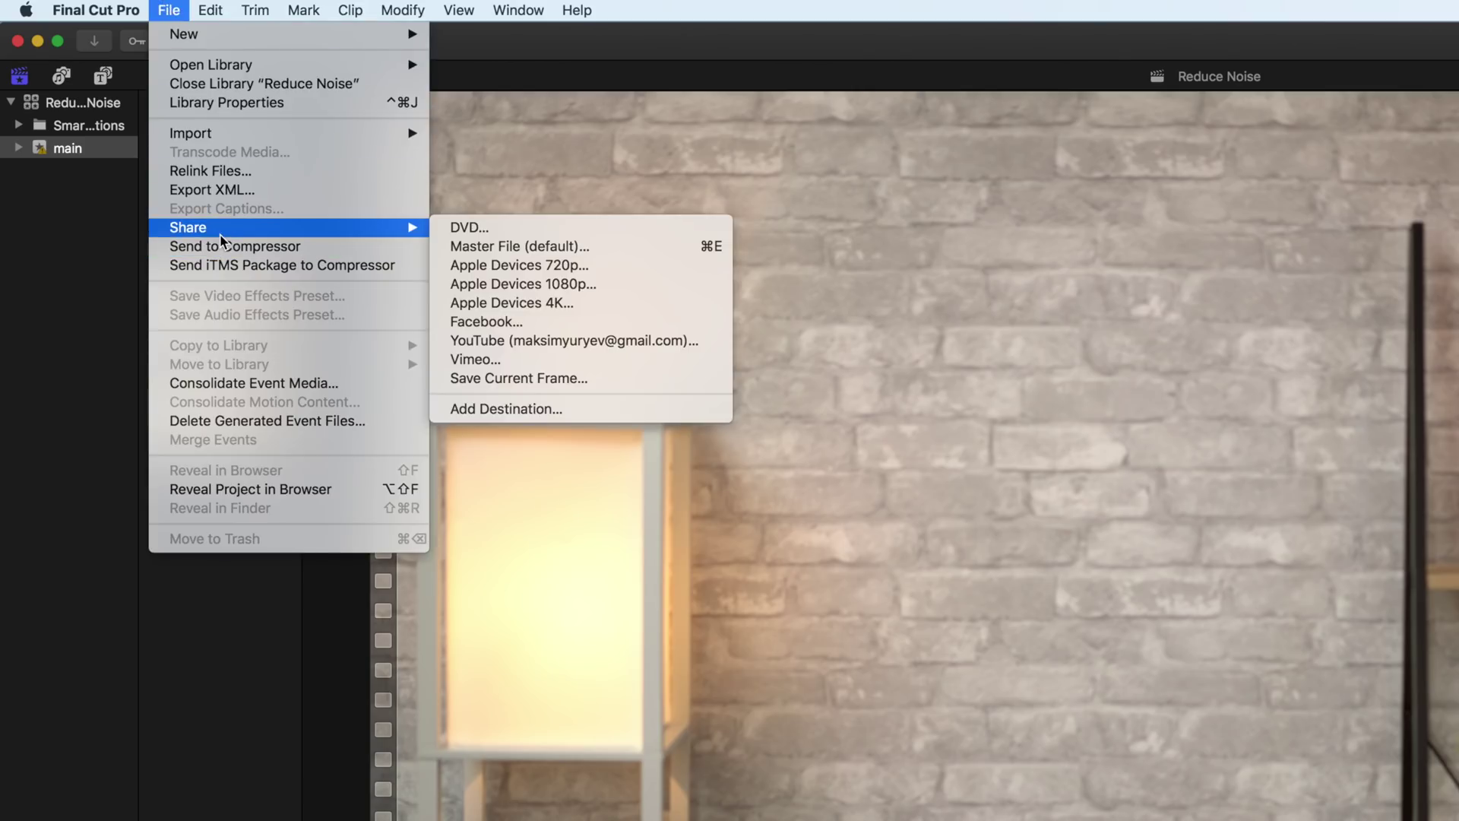
{"action": "left_click", "coordinate": [526, 244]}
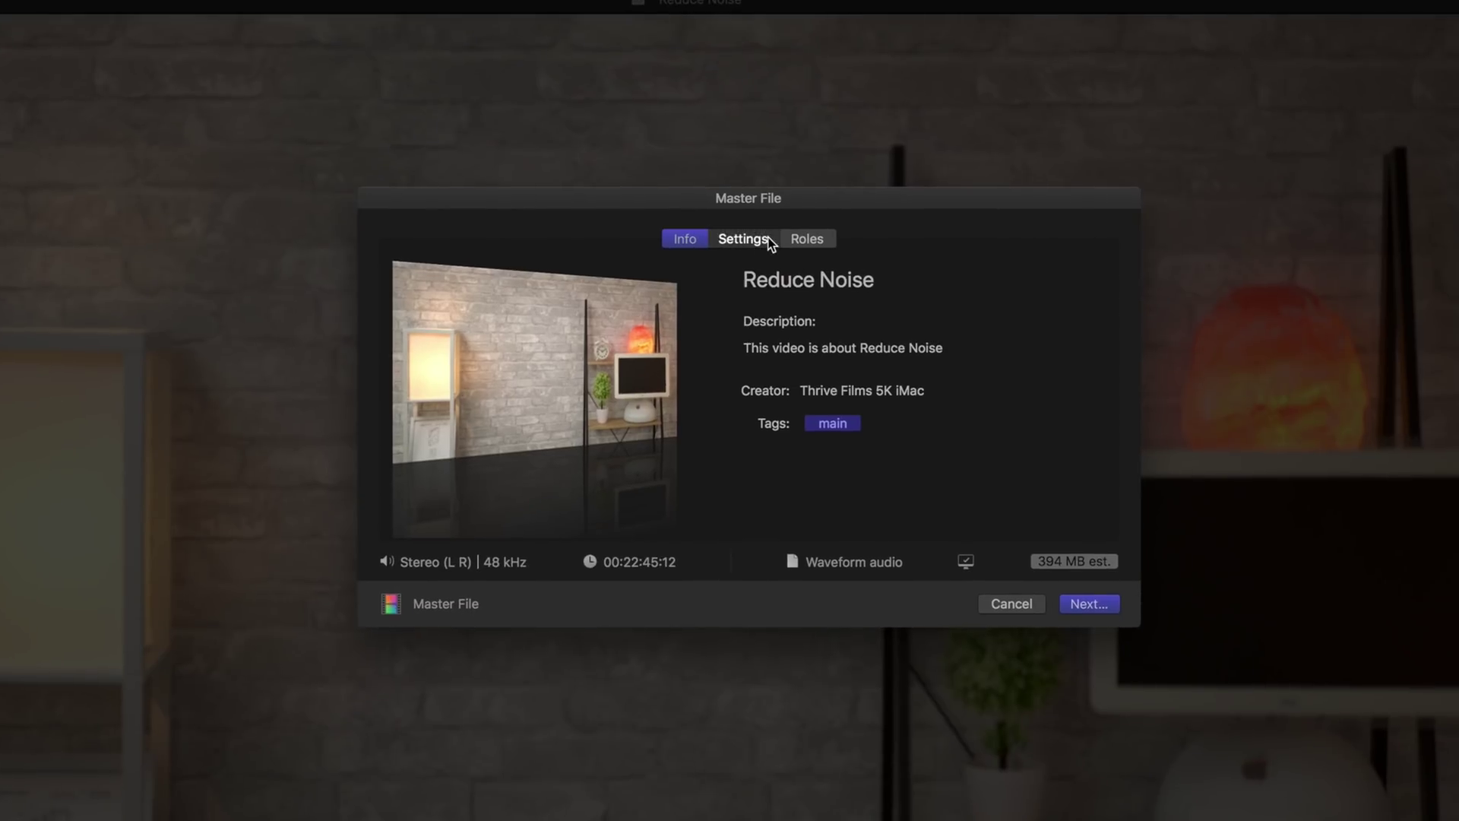
{"action": "left_click", "coordinate": [770, 240]}
{"action": "left_click", "coordinate": [887, 303]}
{"action": "left_click", "coordinate": [904, 318]}
{"action": "left_click", "coordinate": [1089, 676]}
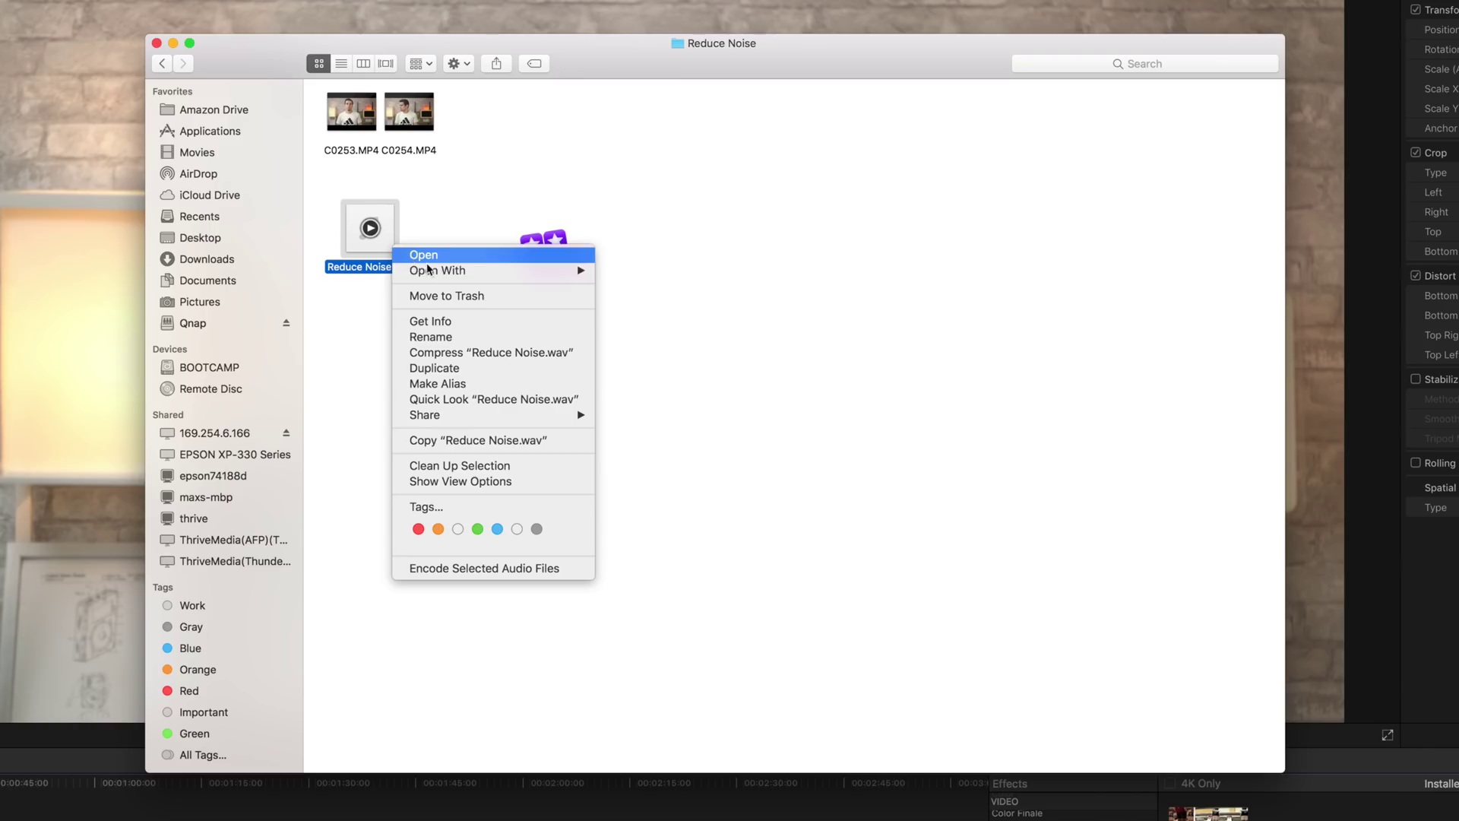
Open Reduce Noise.wav in Audacity, dismissing the import warning.
{"action": "mouse_move", "coordinate": [532, 271]}
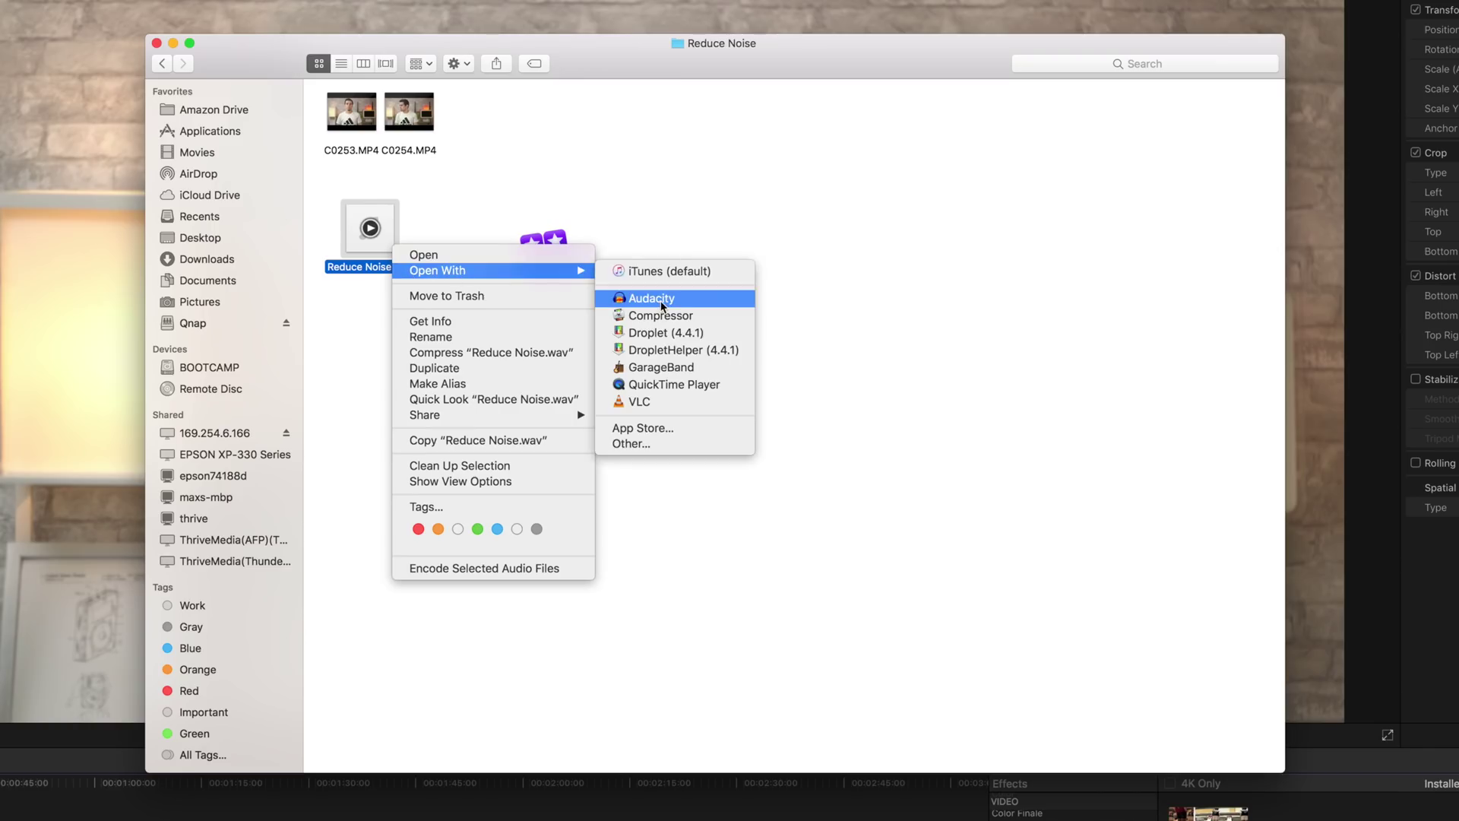
{"action": "left_click", "coordinate": [652, 299]}
{"action": "key", "text": "Return"}
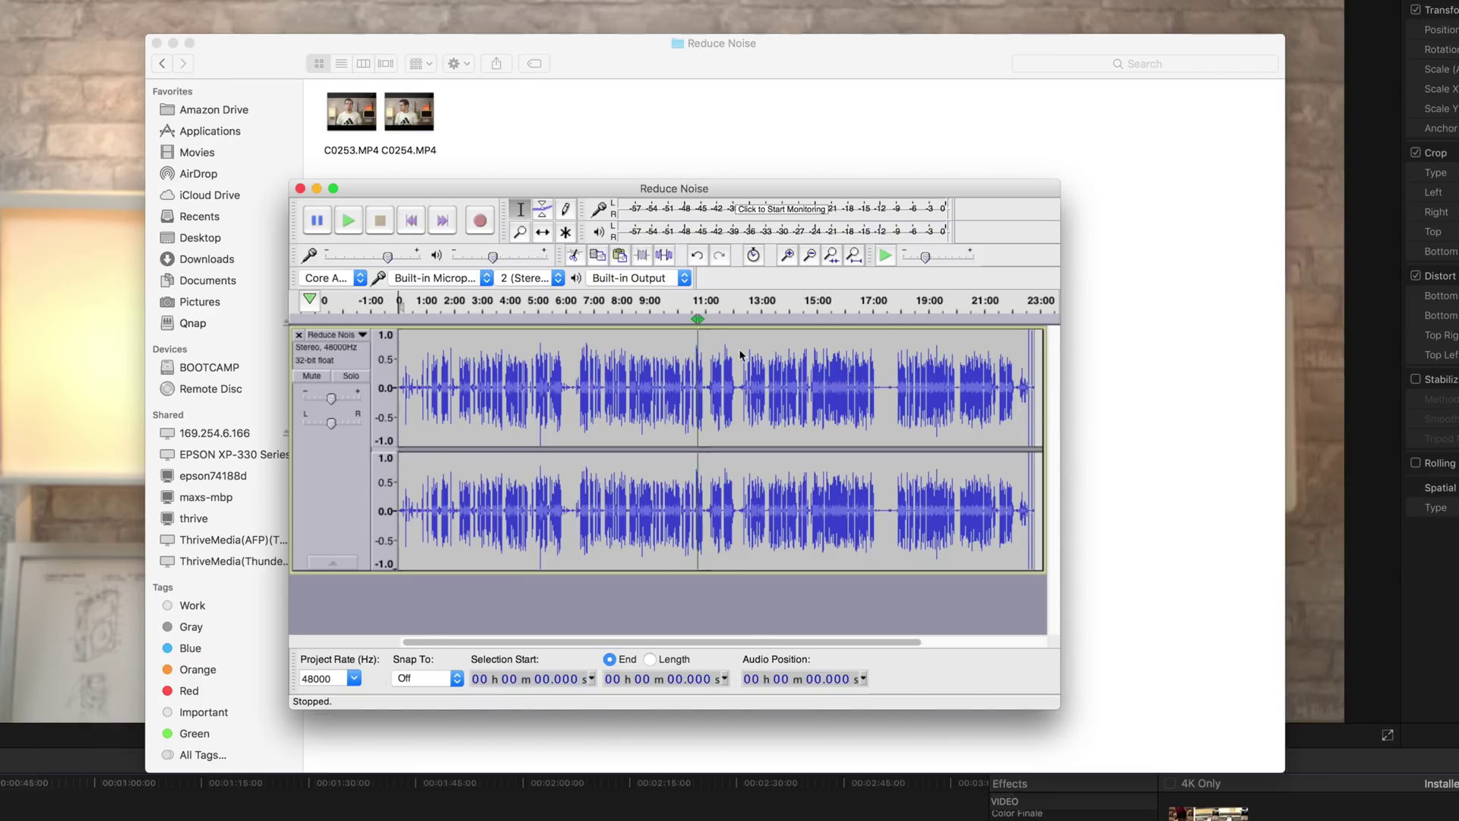
Zoom into the ending and select and audition the noise-only stretch from 22:35.6 to 22:41.2.
{"action": "left_click", "coordinate": [1028, 382]}
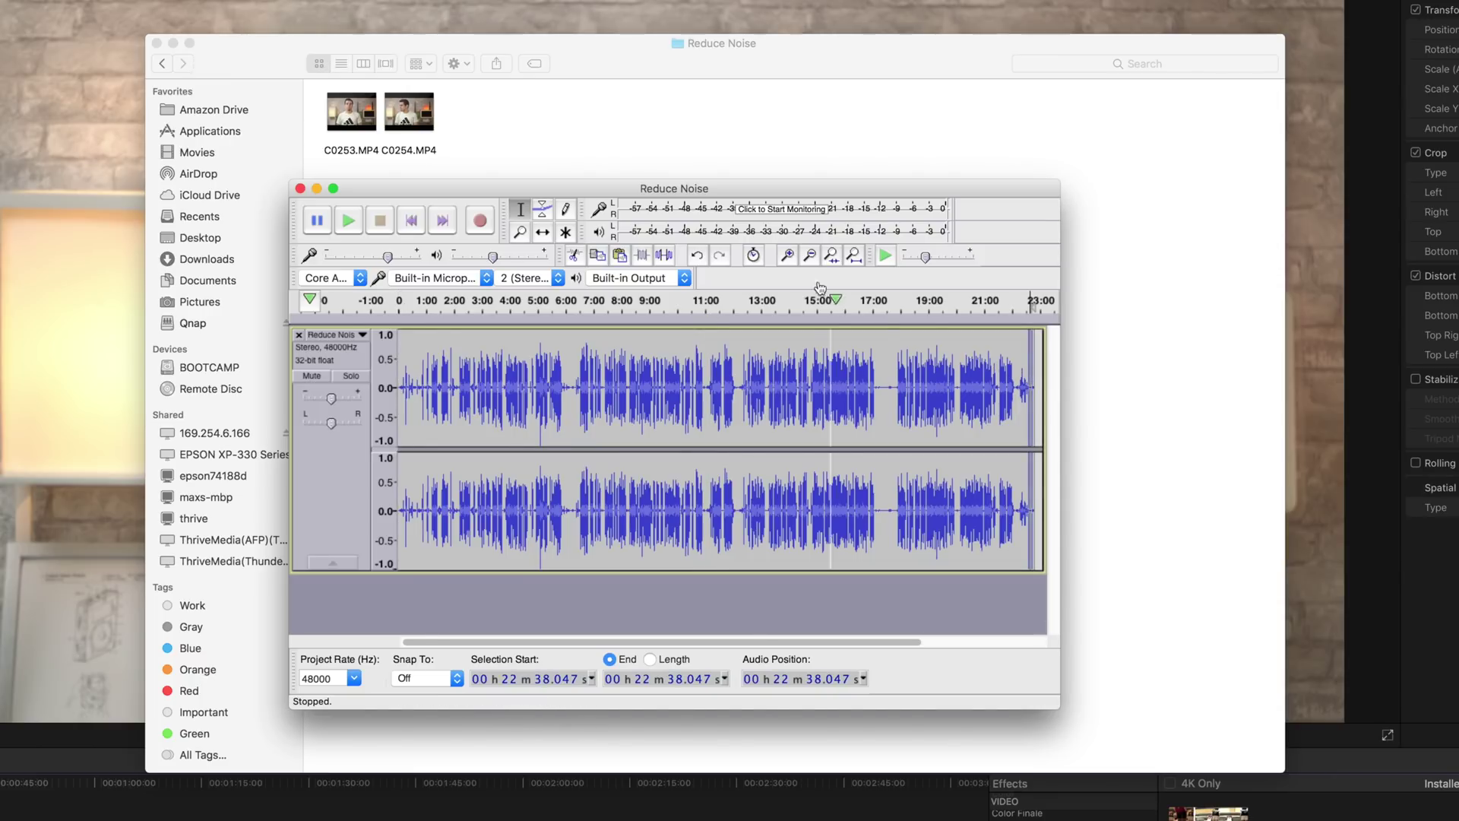
{"action": "left_click", "coordinate": [789, 256]}
{"action": "left_click", "coordinate": [789, 256]}
{"action": "left_click", "coordinate": [789, 256]}
{"action": "left_click", "coordinate": [789, 256]}
{"action": "left_click", "coordinate": [789, 256]}
{"action": "left_click", "coordinate": [789, 256]}
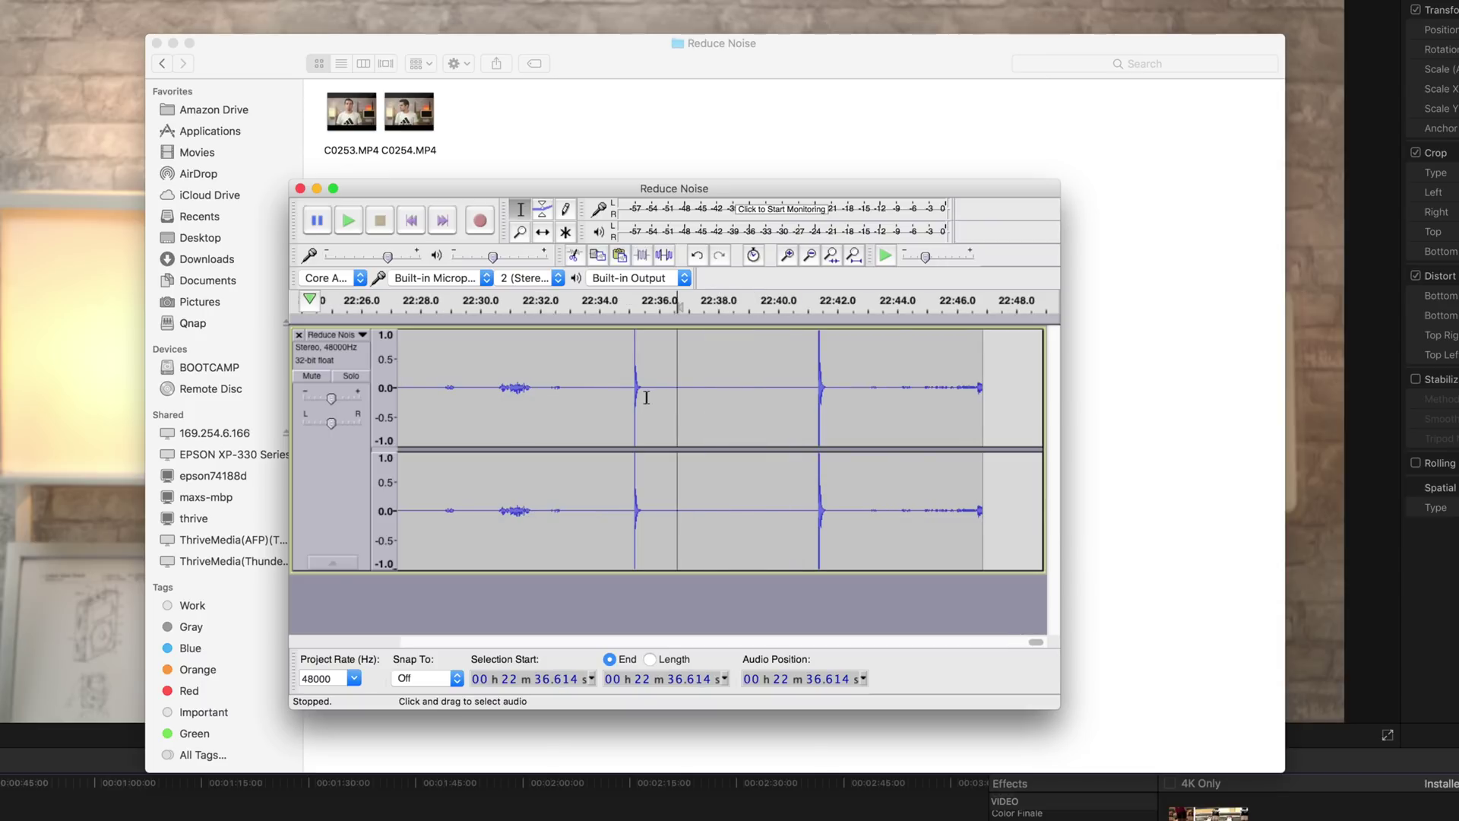
{"action": "left_click_drag", "start_coordinate": [654, 398], "coordinate": [812, 400]}
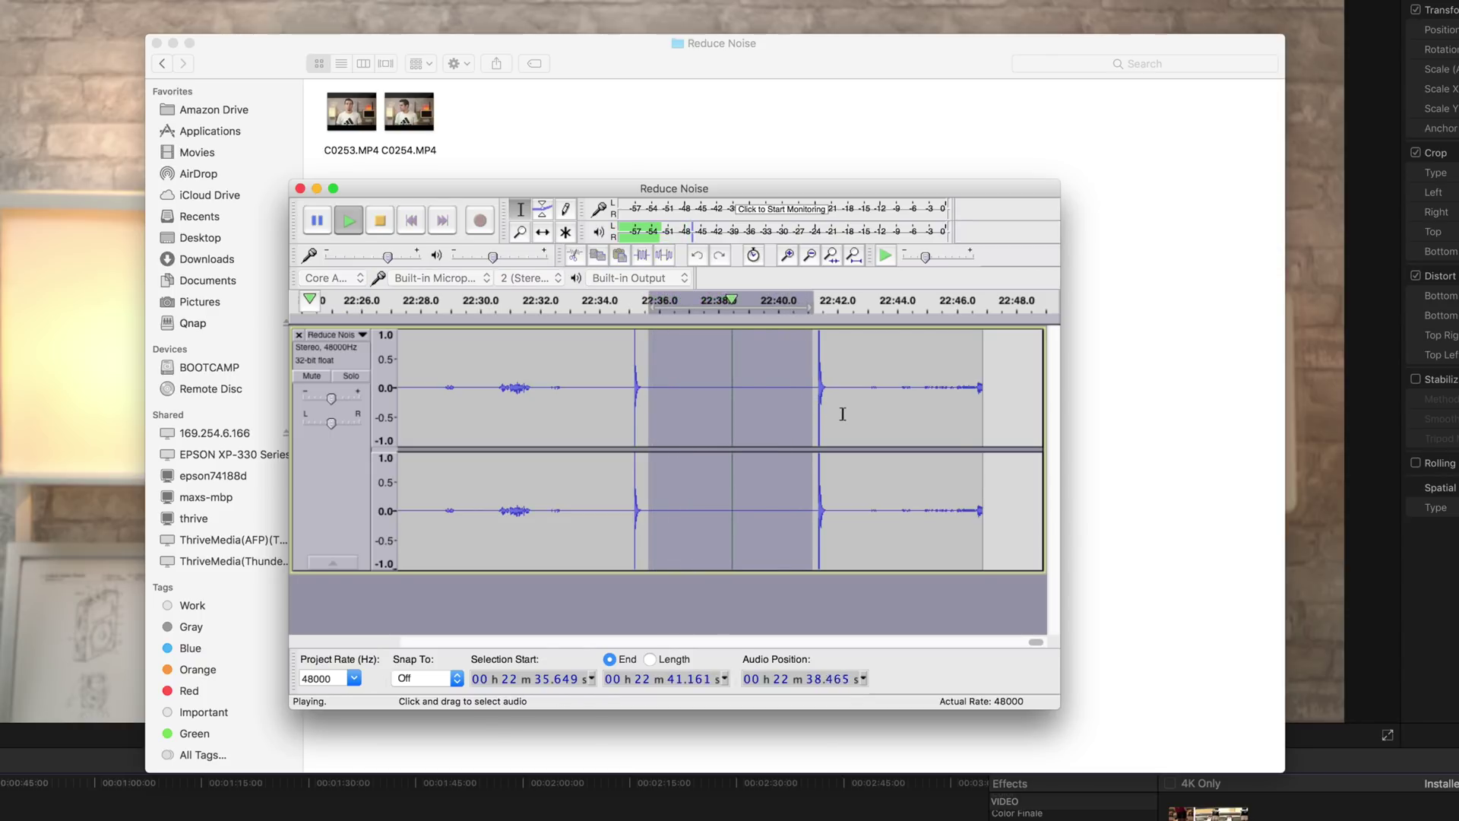
{"action": "key", "text": "space"}
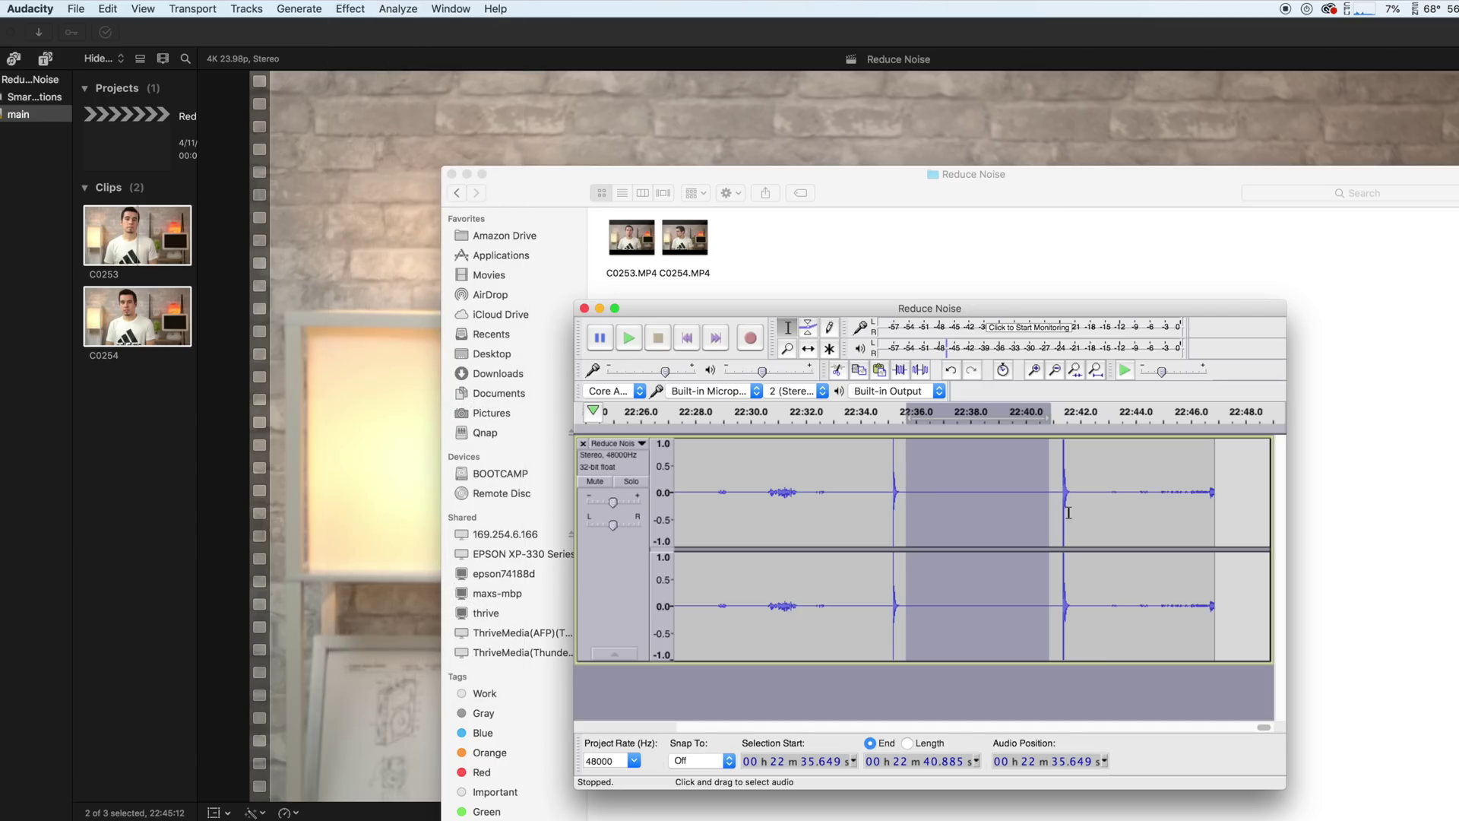
Capture a noise profile from the selected quiet stretch with Noise Reduction's Get Noise Profile.
{"action": "left_click", "coordinate": [351, 8]}
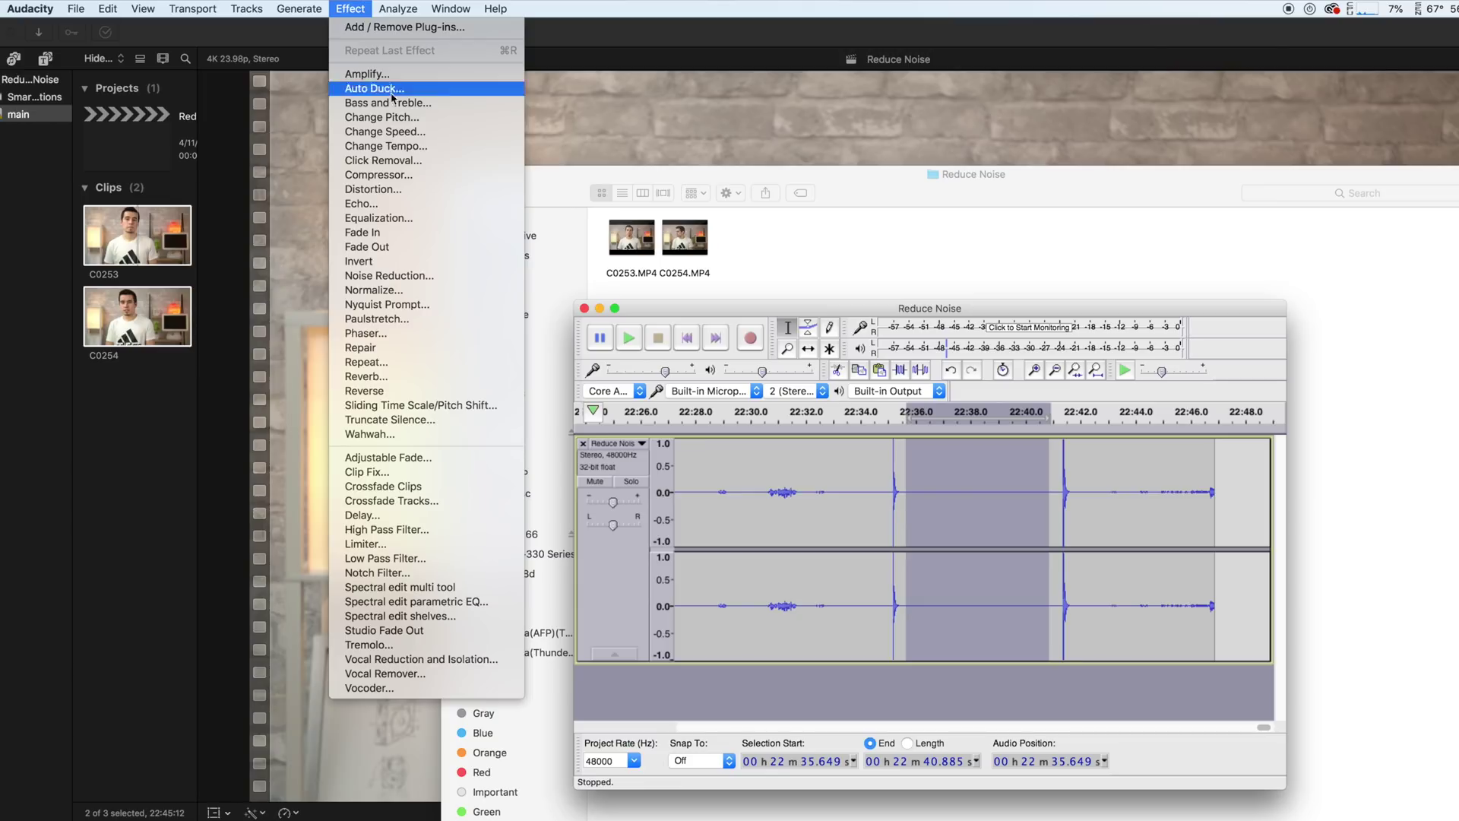
{"action": "left_click", "coordinate": [436, 282]}
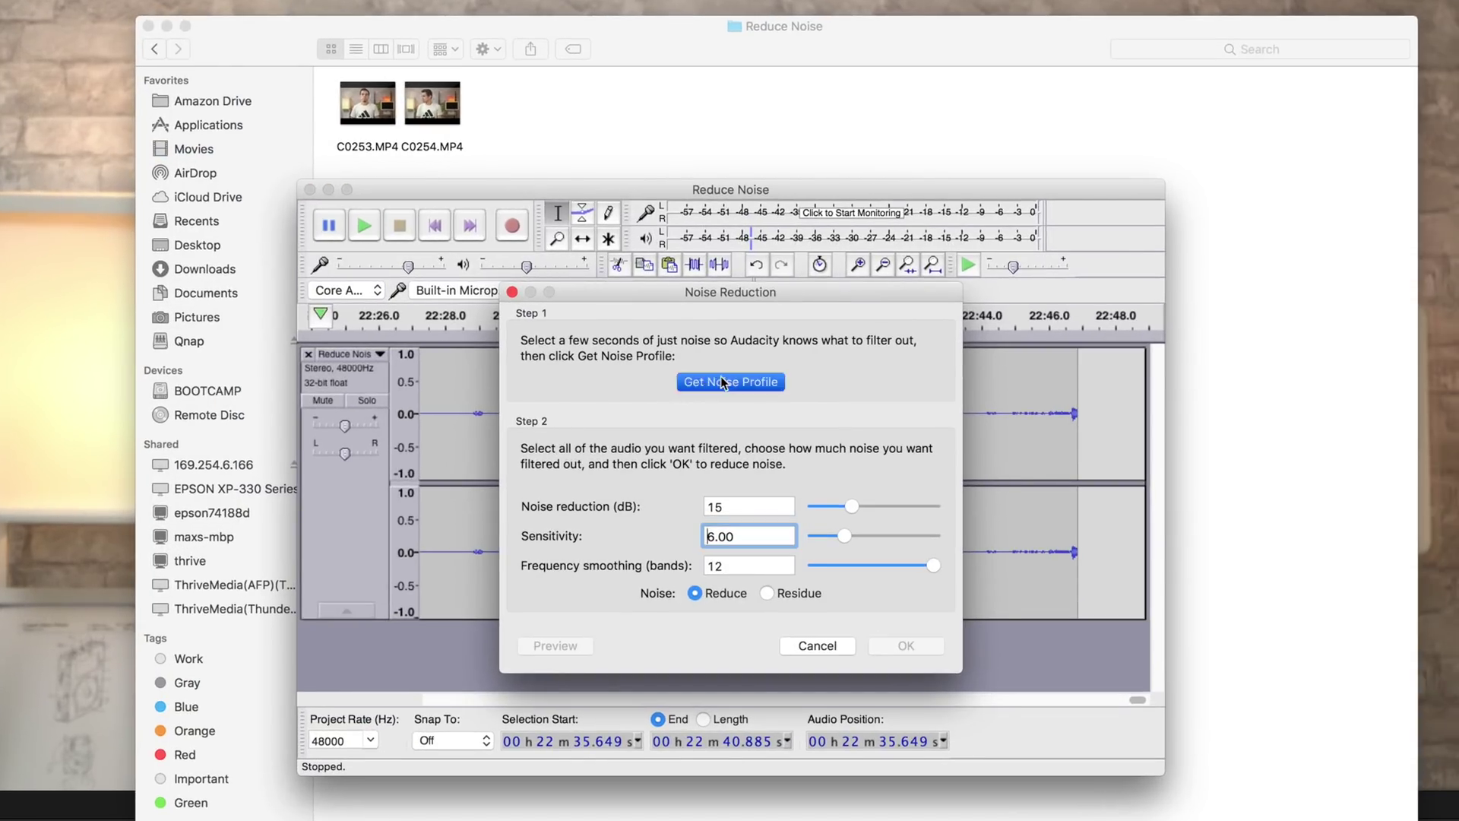
{"action": "left_click", "coordinate": [722, 379]}
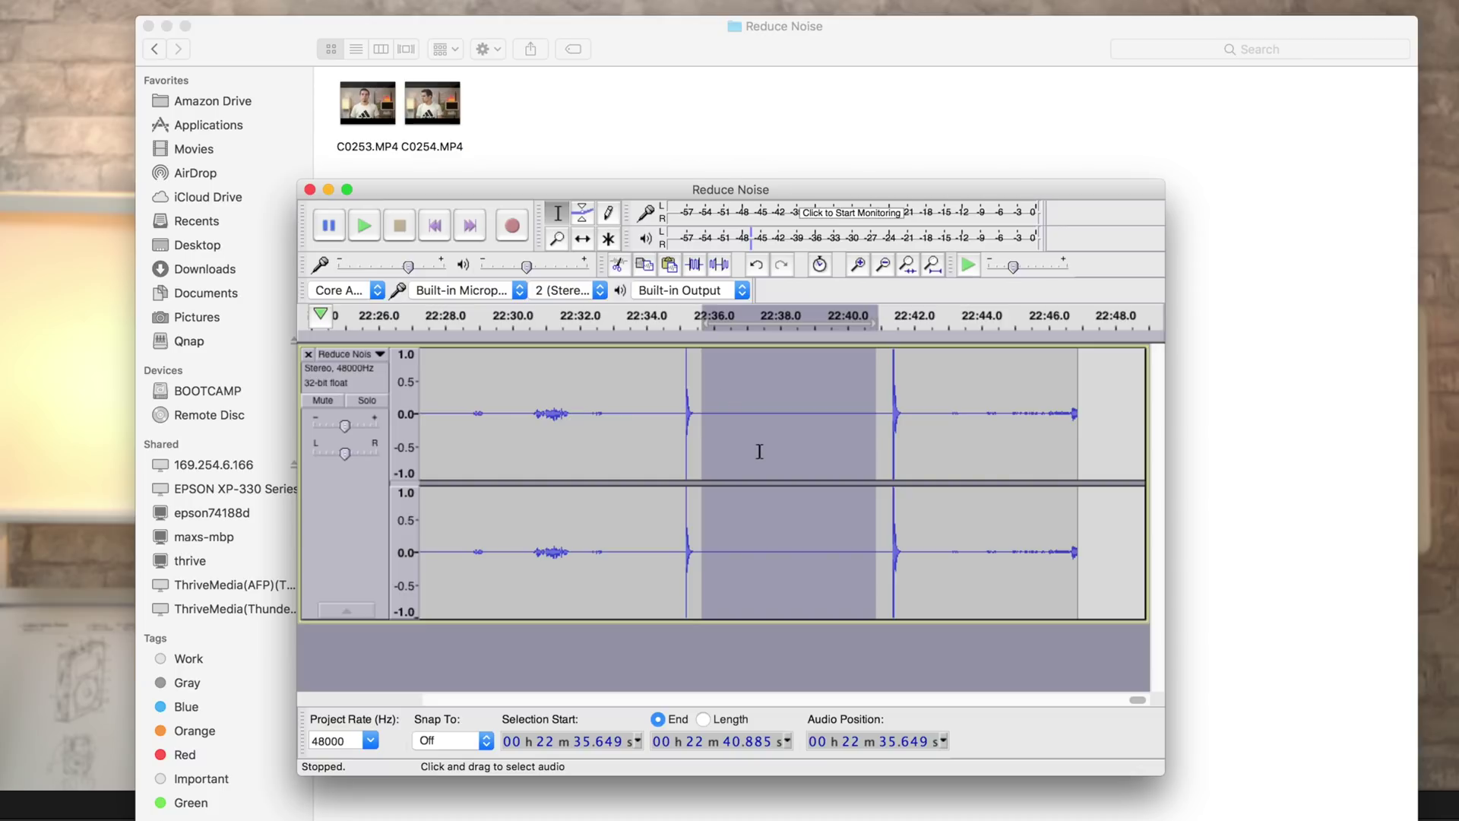
Select the whole track and apply Noise Reduction with the reduction set to 15 dB.
{"action": "key", "text": "super+a"}
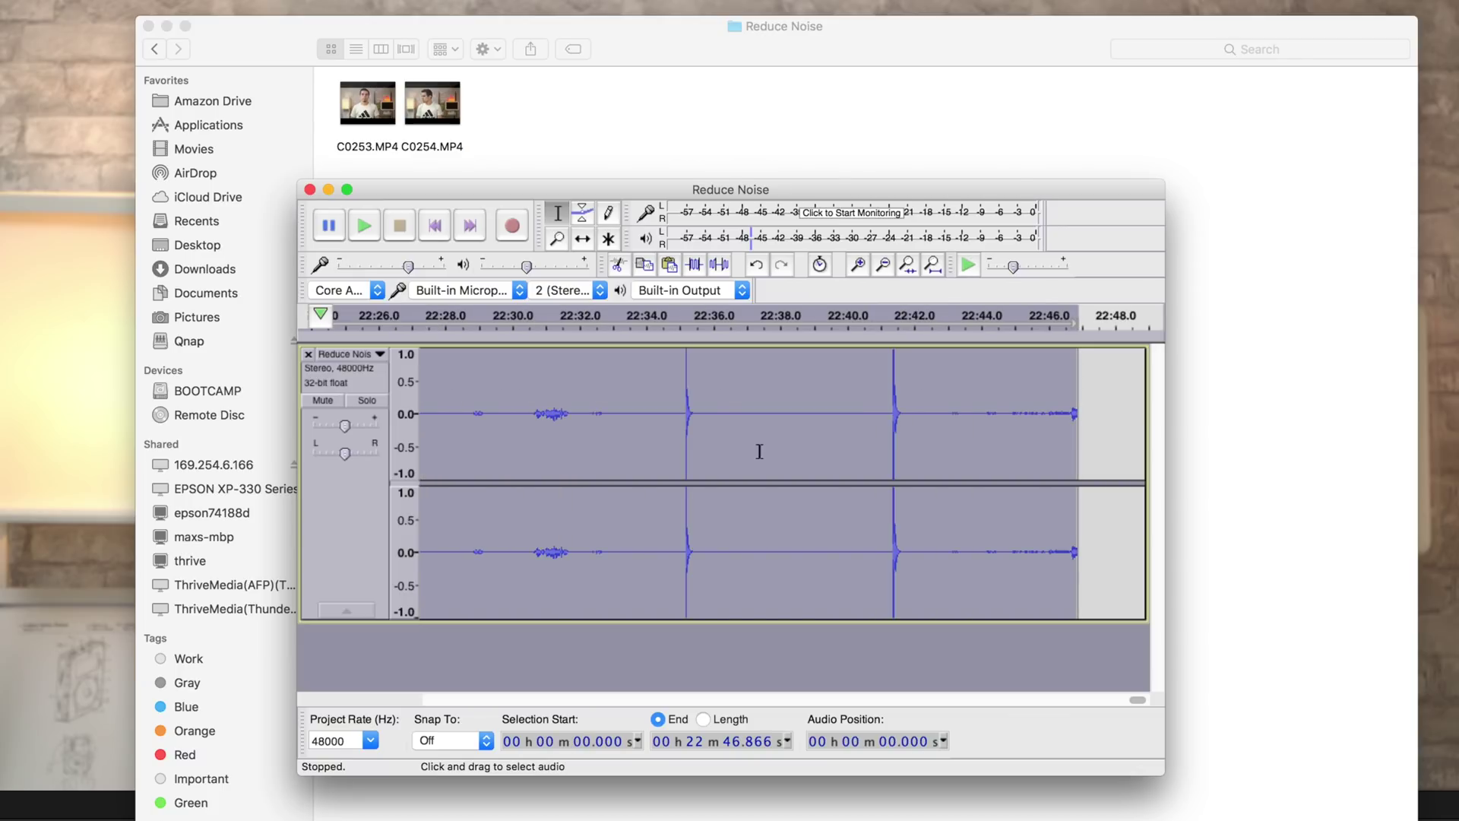
{"action": "left_click", "coordinate": [30, 0]}
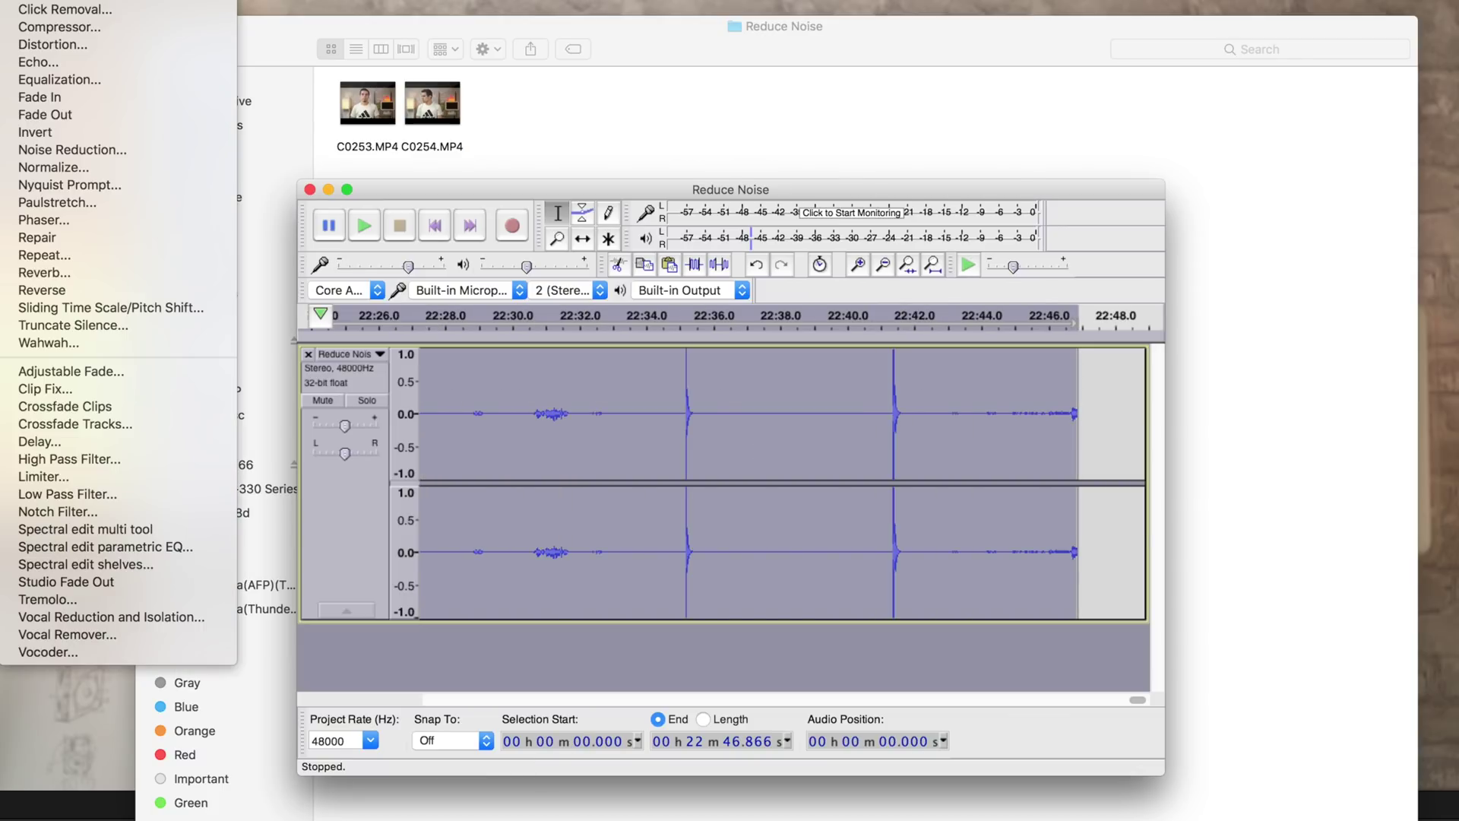
{"action": "left_click", "coordinate": [143, 158]}
{"action": "left_click", "coordinate": [748, 505]}
{"action": "key", "text": "BackSpace"}
{"action": "type", "text": "5"}
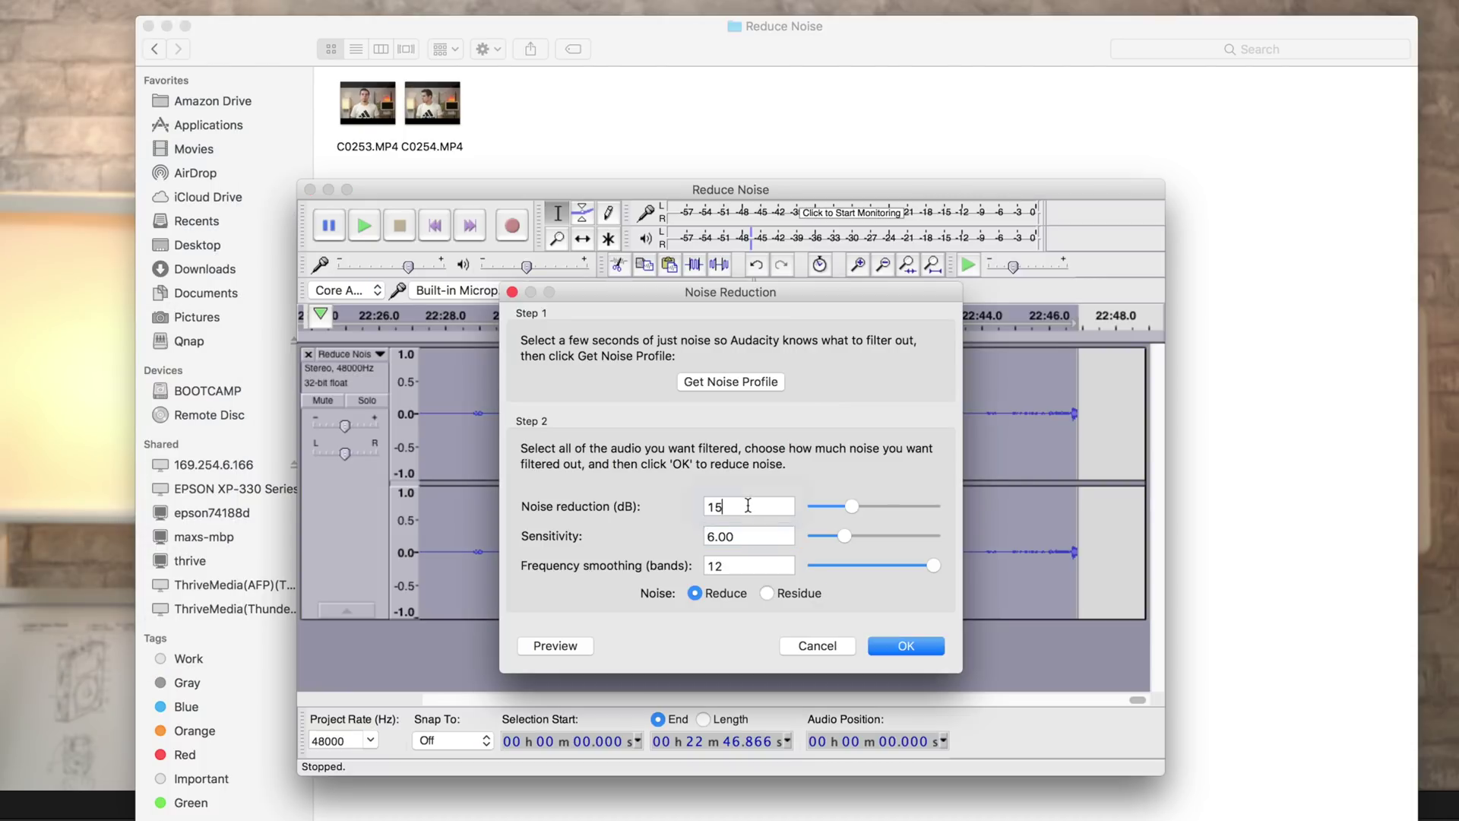
{"action": "left_click", "coordinate": [912, 646]}
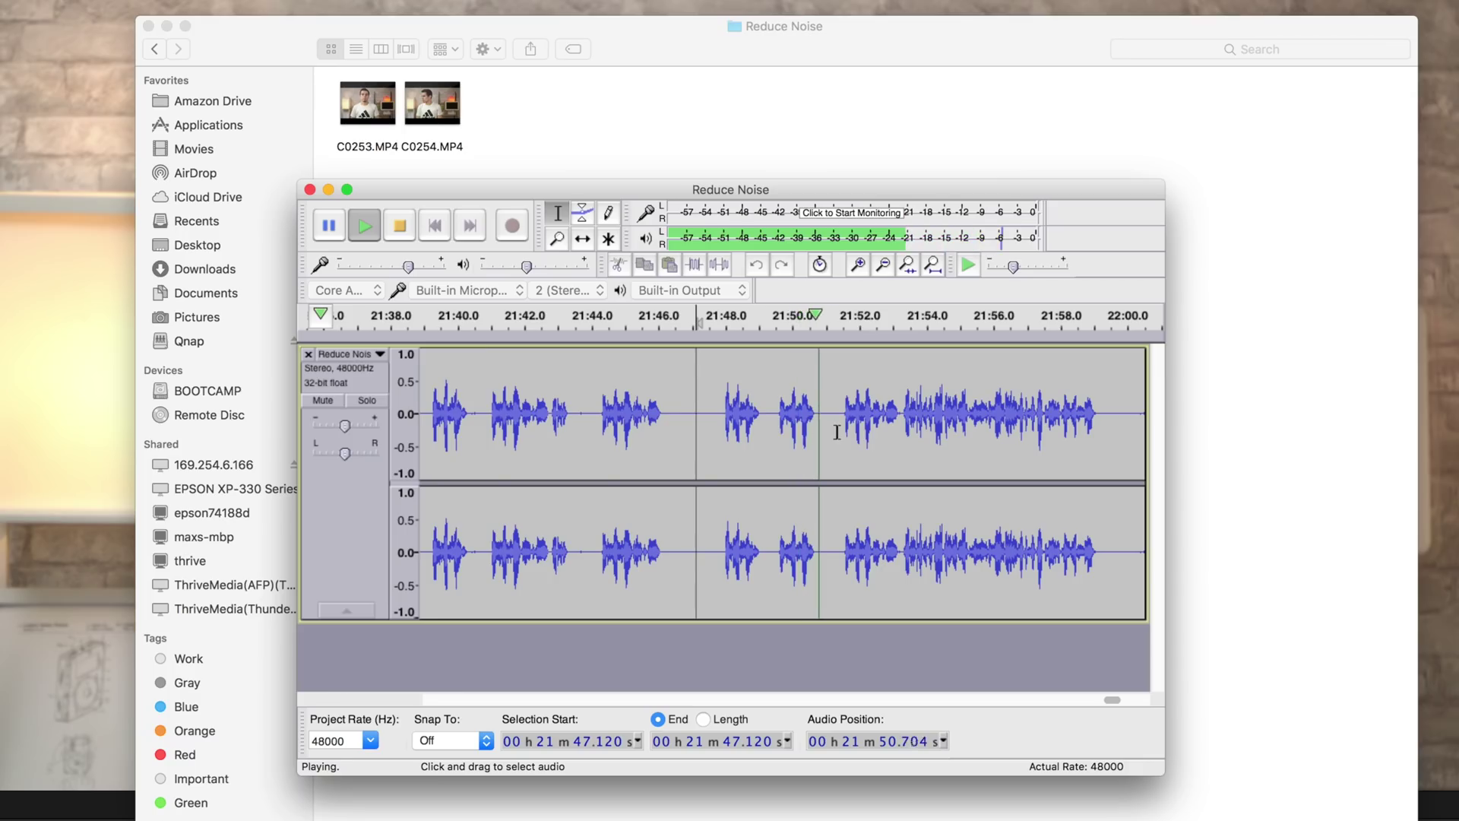
Play the cleaned audio from about 21:51, export it as Reduce Noise1.wav, and drag it under clip C0253.
{"action": "left_click", "coordinate": [837, 437]}
{"action": "key", "text": "space"}
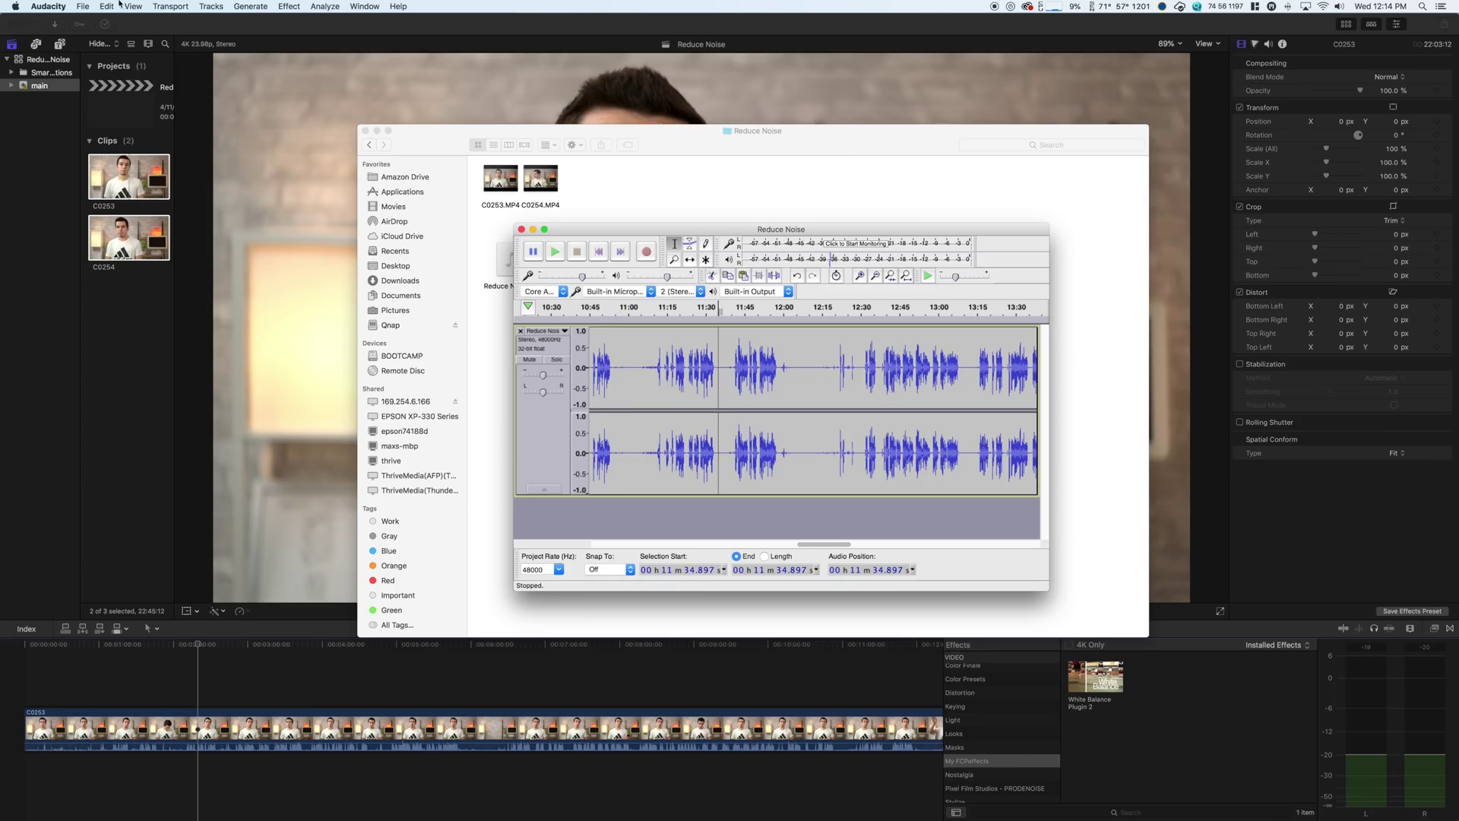
{"action": "left_click", "coordinate": [83, 6]}
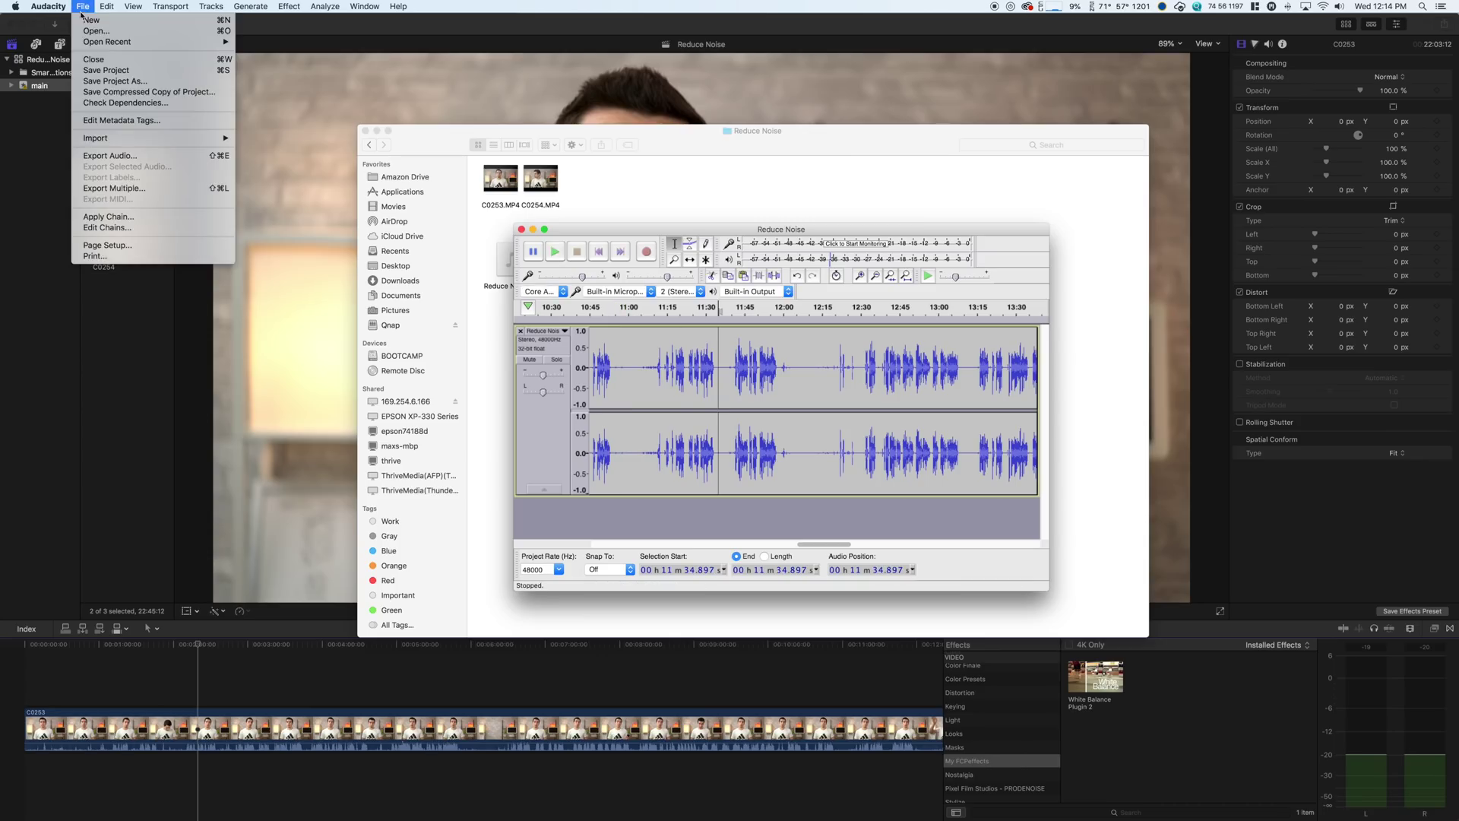
{"action": "left_click", "coordinate": [140, 161]}
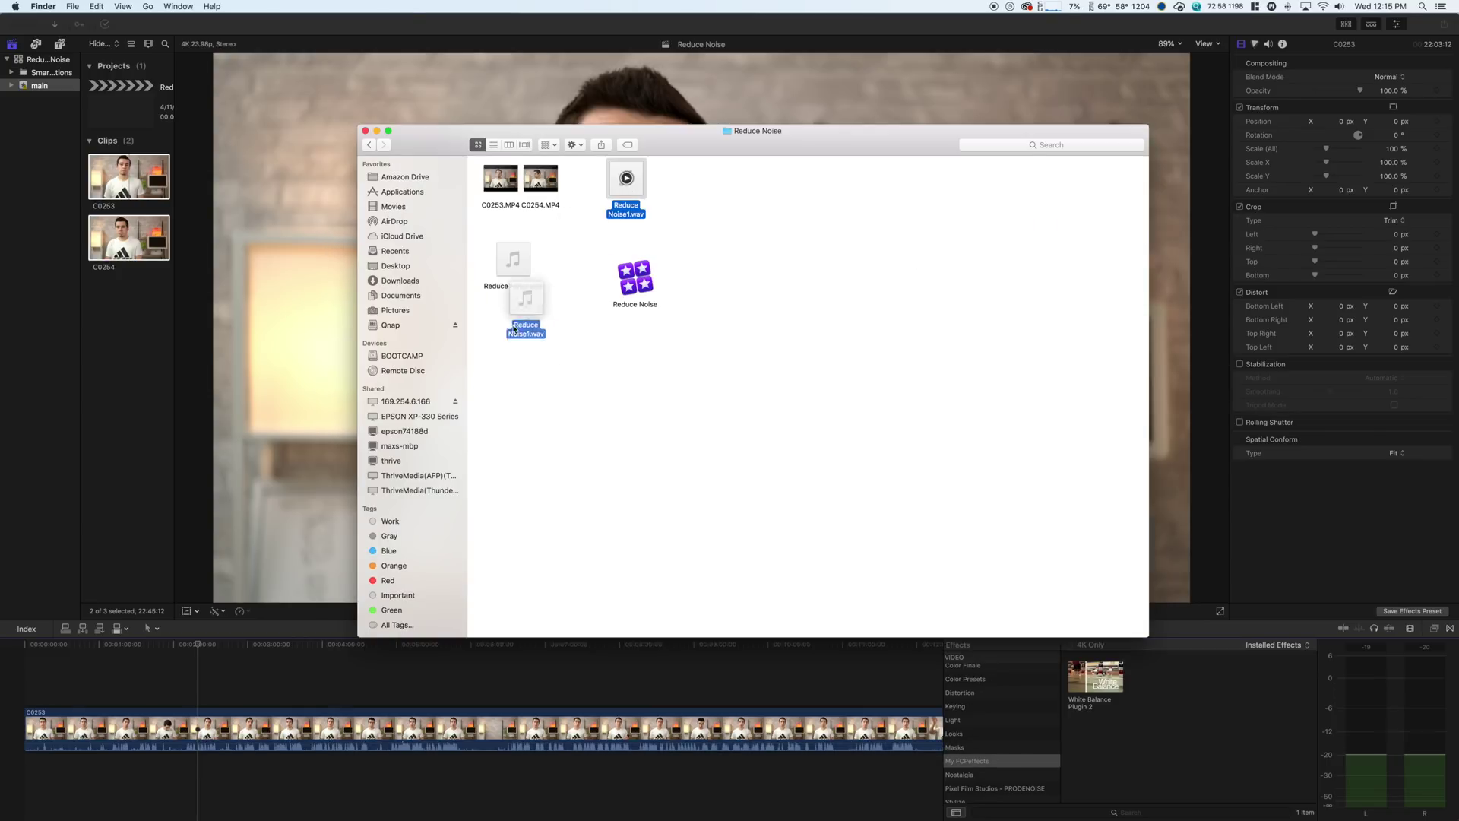
{"action": "left_click_drag", "start_coordinate": [514, 329], "coordinate": [33, 766]}
{"action": "left_click", "coordinate": [23, 768]}
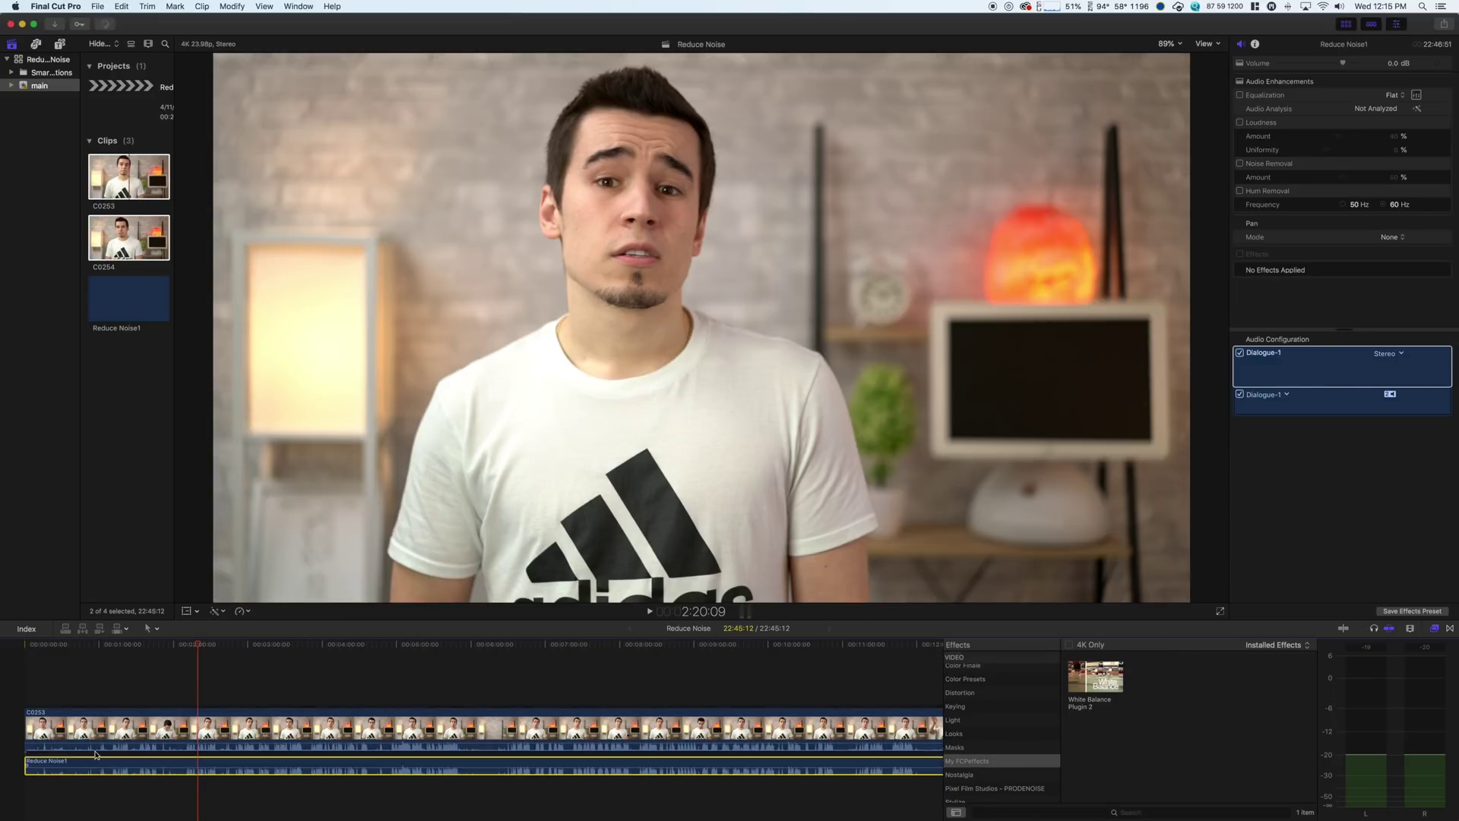
Select C0253, C0254 and the Reduce Noise1 audio and combine them into a new compound clip.
{"action": "left_click", "coordinate": [266, 691]}
{"action": "scroll", "coordinate": [365, 687], "scroll_direction": "right", "scroll_amount": 10}
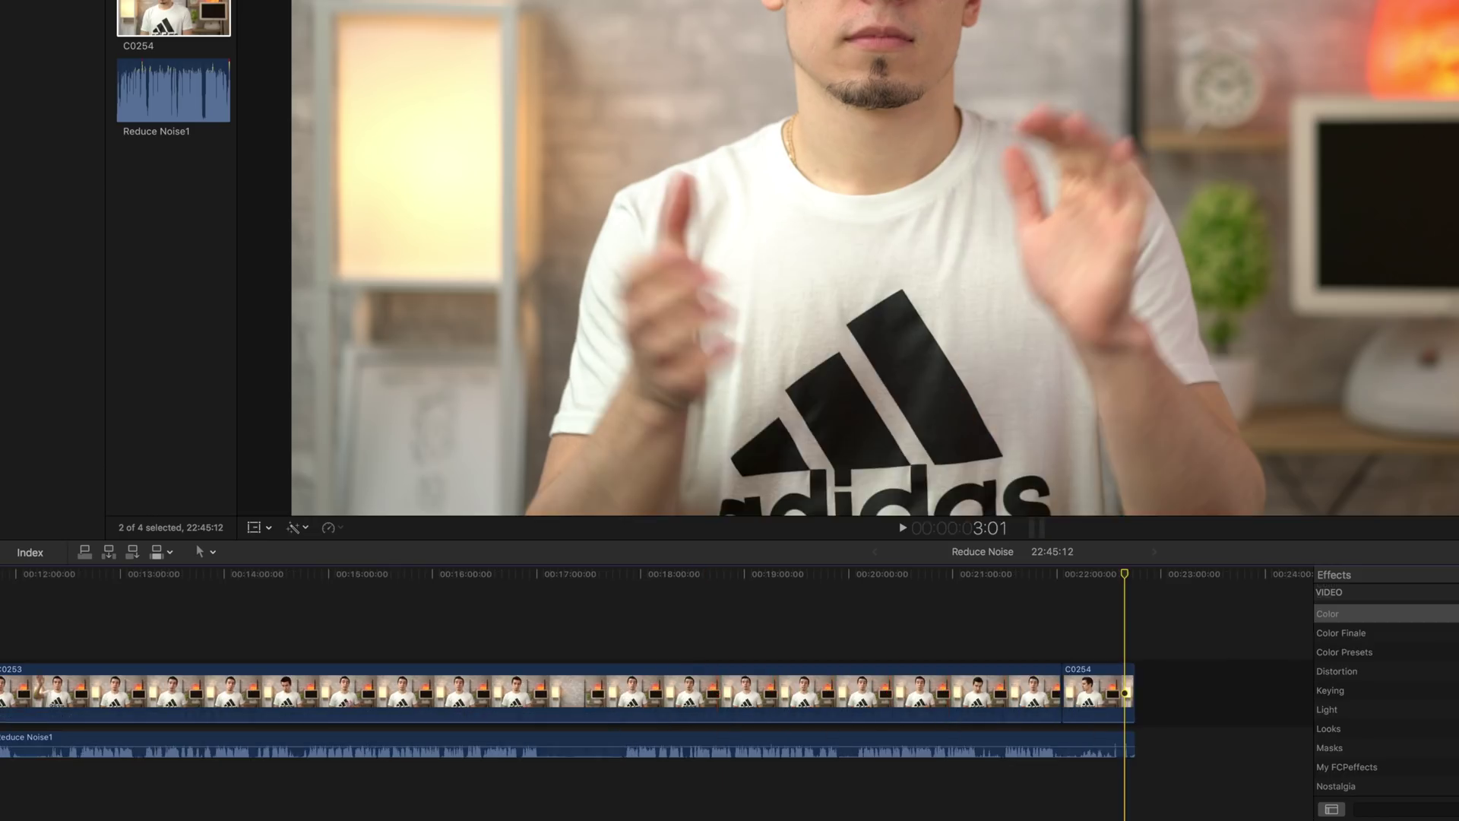
{"action": "left_click_drag", "start_coordinate": [1441, 632], "coordinate": [1048, 686]}
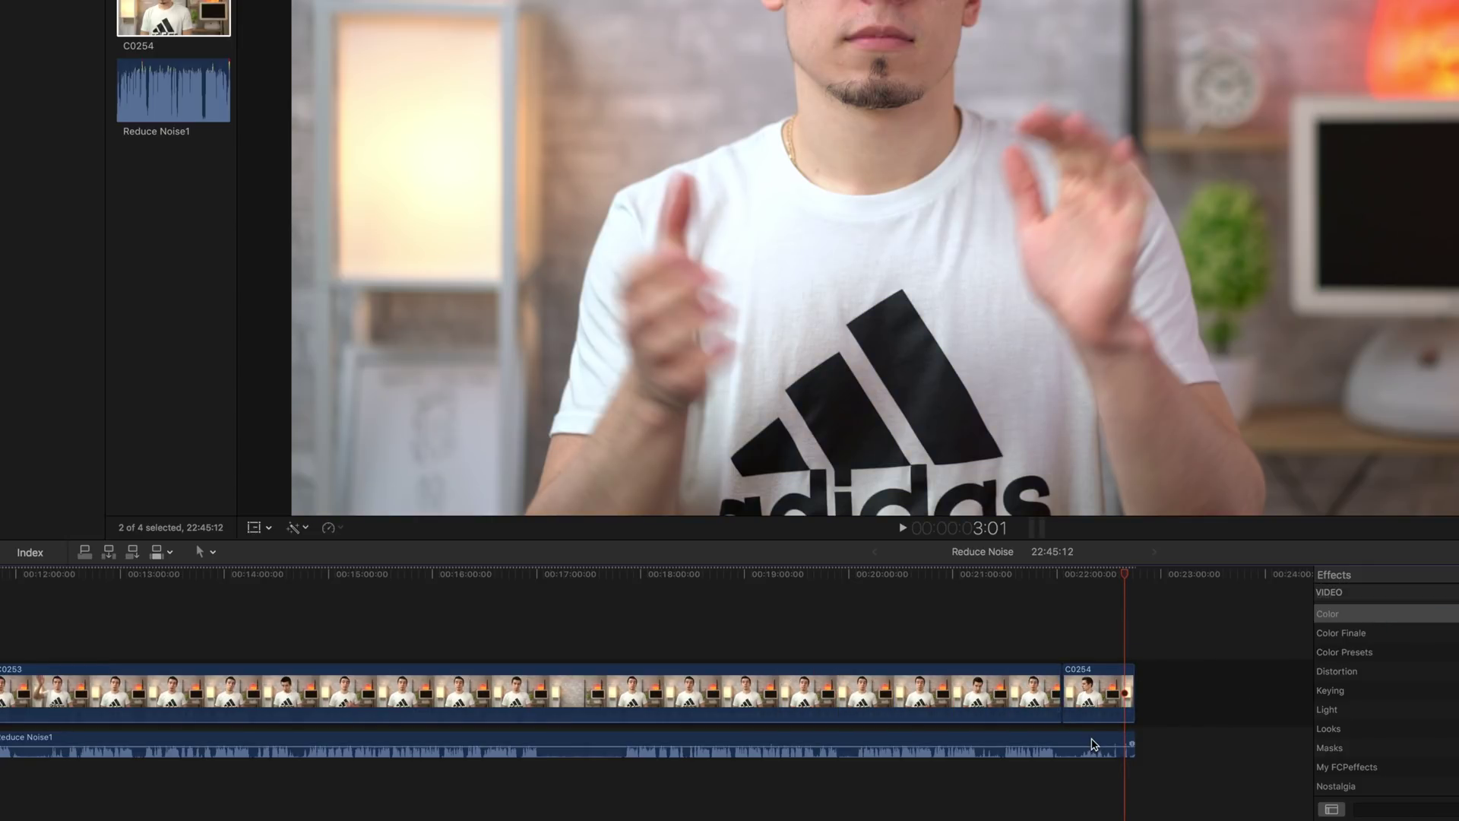
{"action": "key", "text": "super+a"}
{"action": "right_click", "coordinate": [936, 680]}
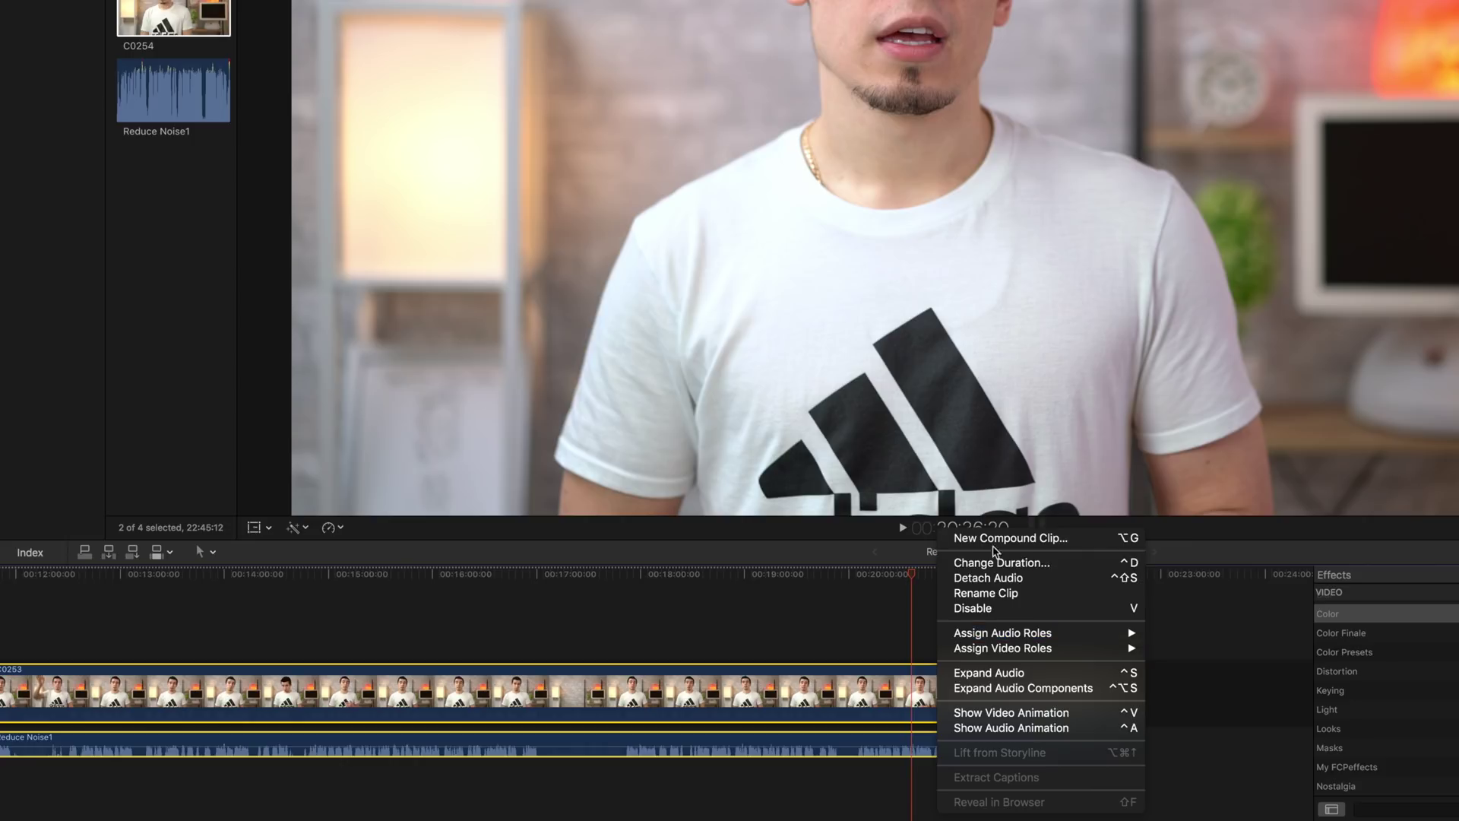
{"action": "left_click", "coordinate": [1001, 540]}
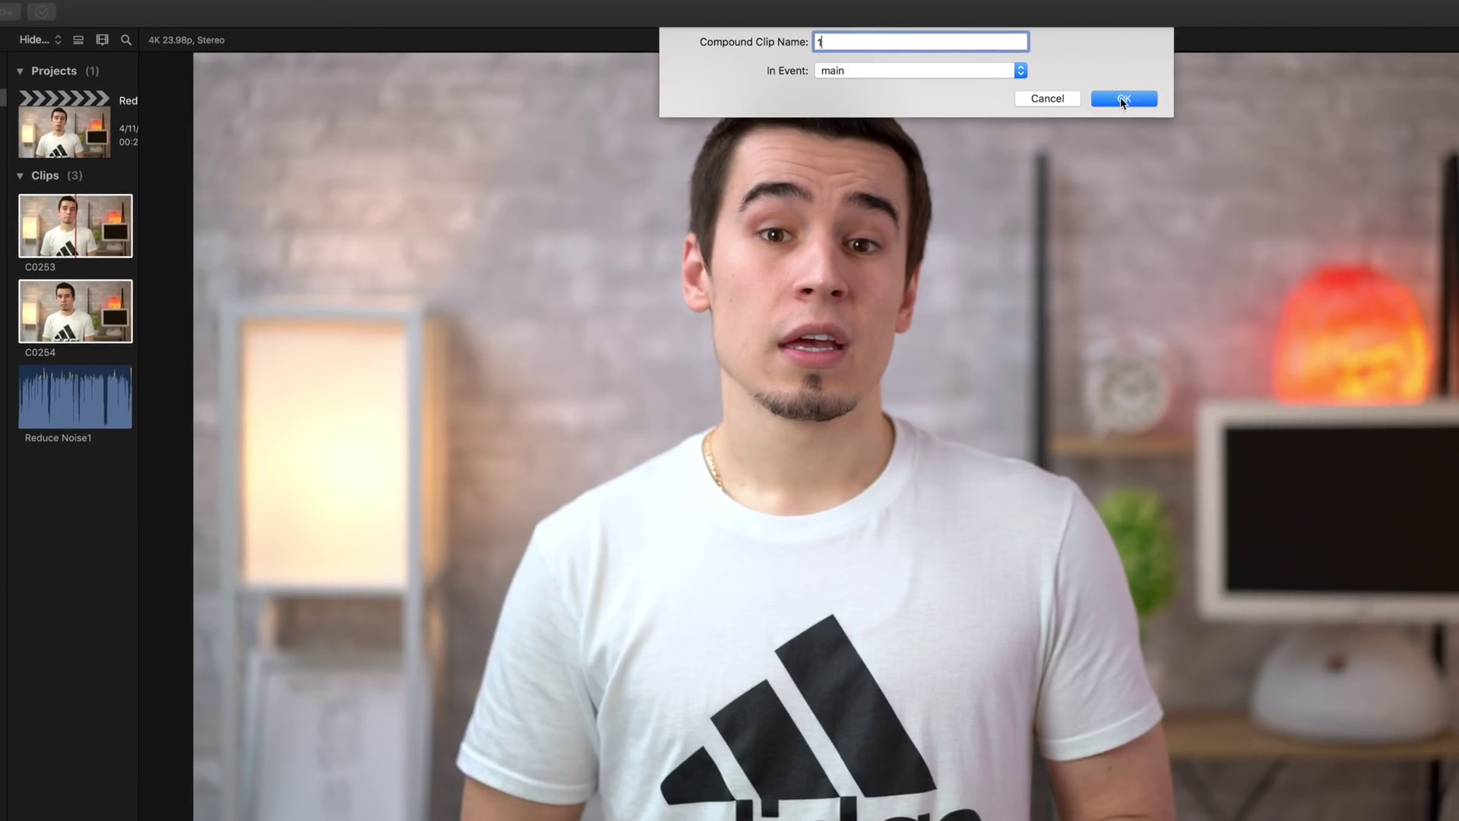
{"action": "left_click", "coordinate": [1122, 100]}
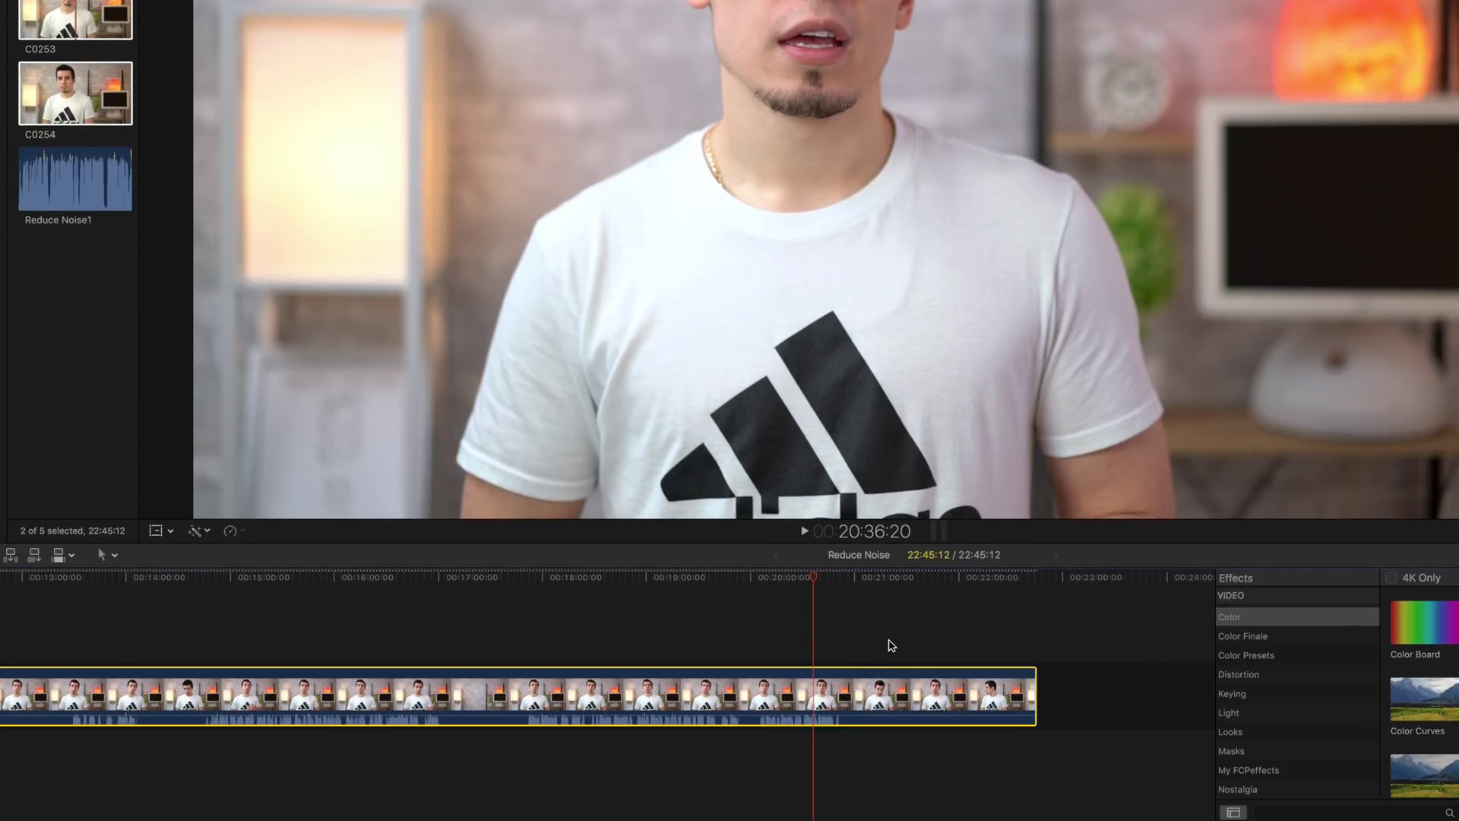
Return the playhead to the start of the project.
{"action": "scroll", "coordinate": [573, 638], "scroll_direction": "left", "scroll_amount": 10}
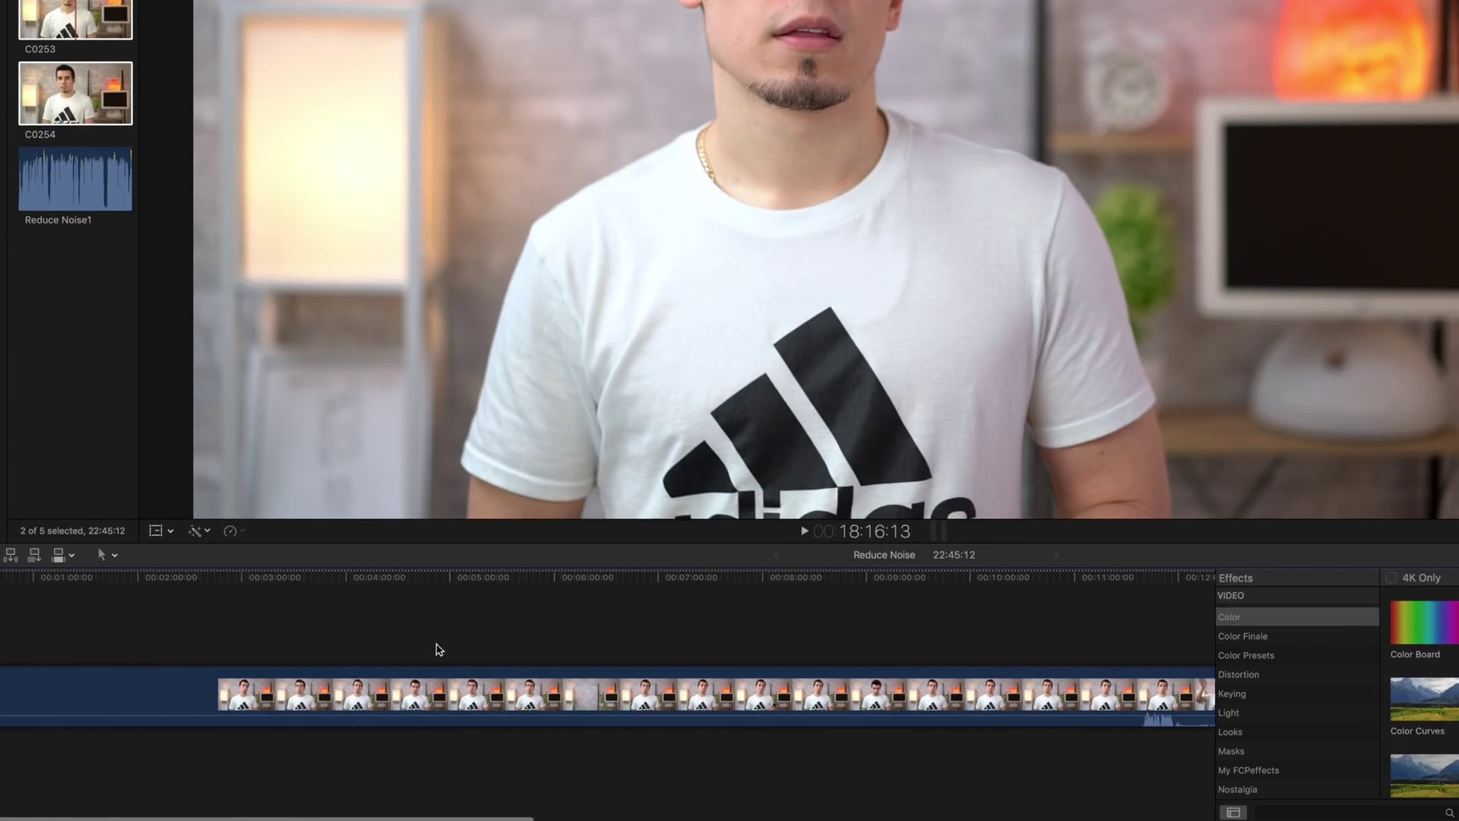
{"action": "left_click", "coordinate": [439, 649]}
{"action": "key", "text": "Home"}
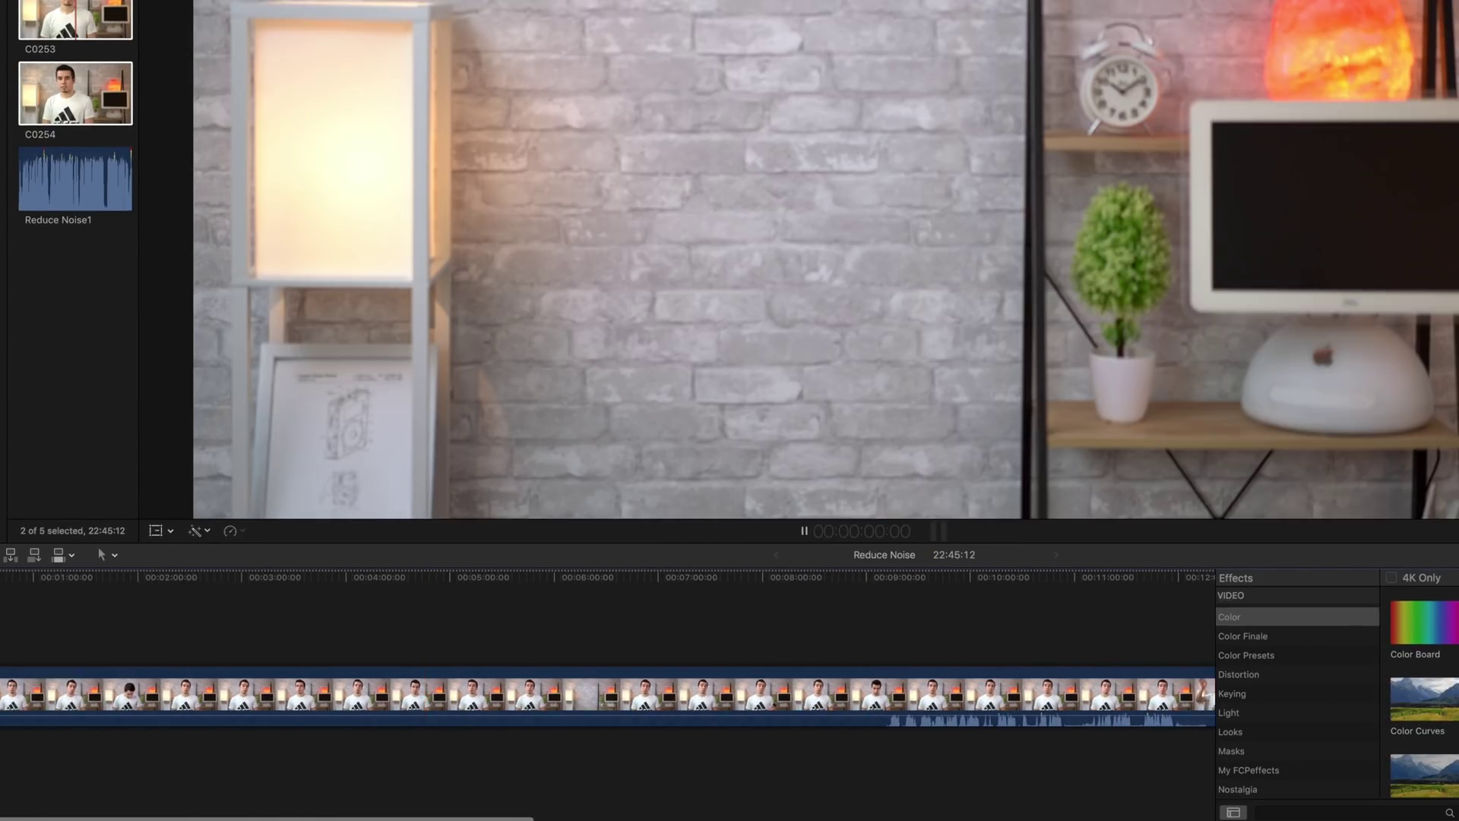